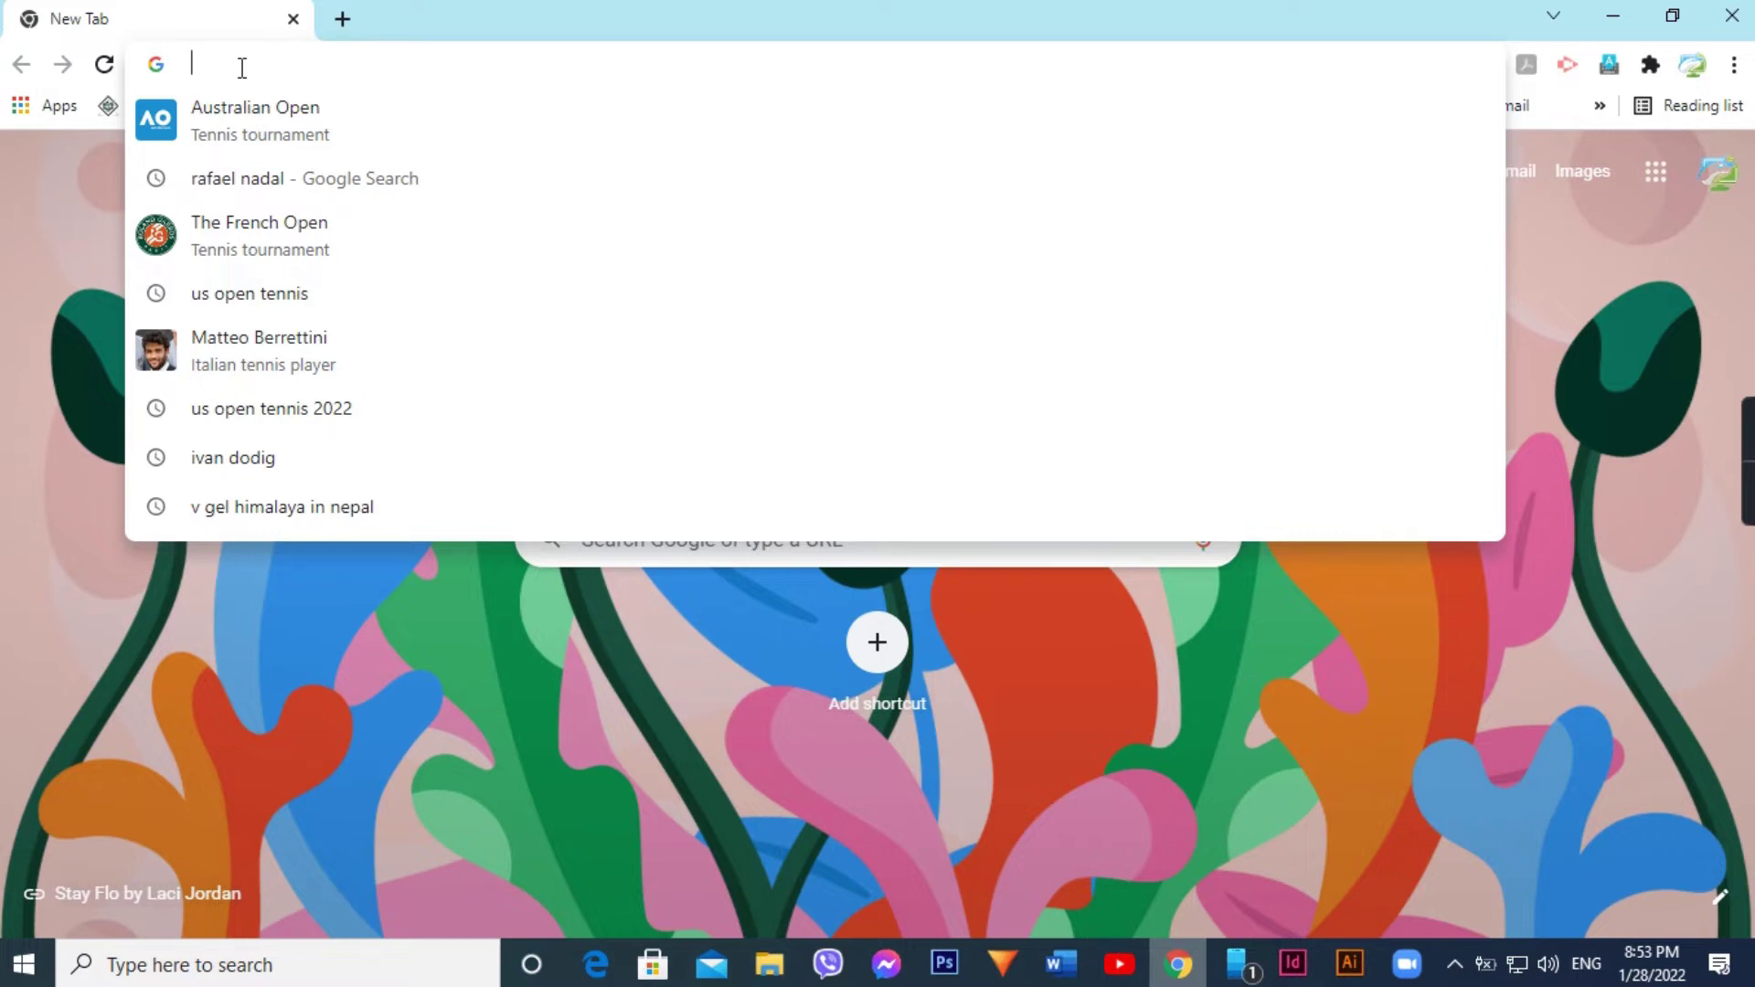
- Go to qb64.org in the Chrome address bar
{"action": "type", "text": "qb64"}
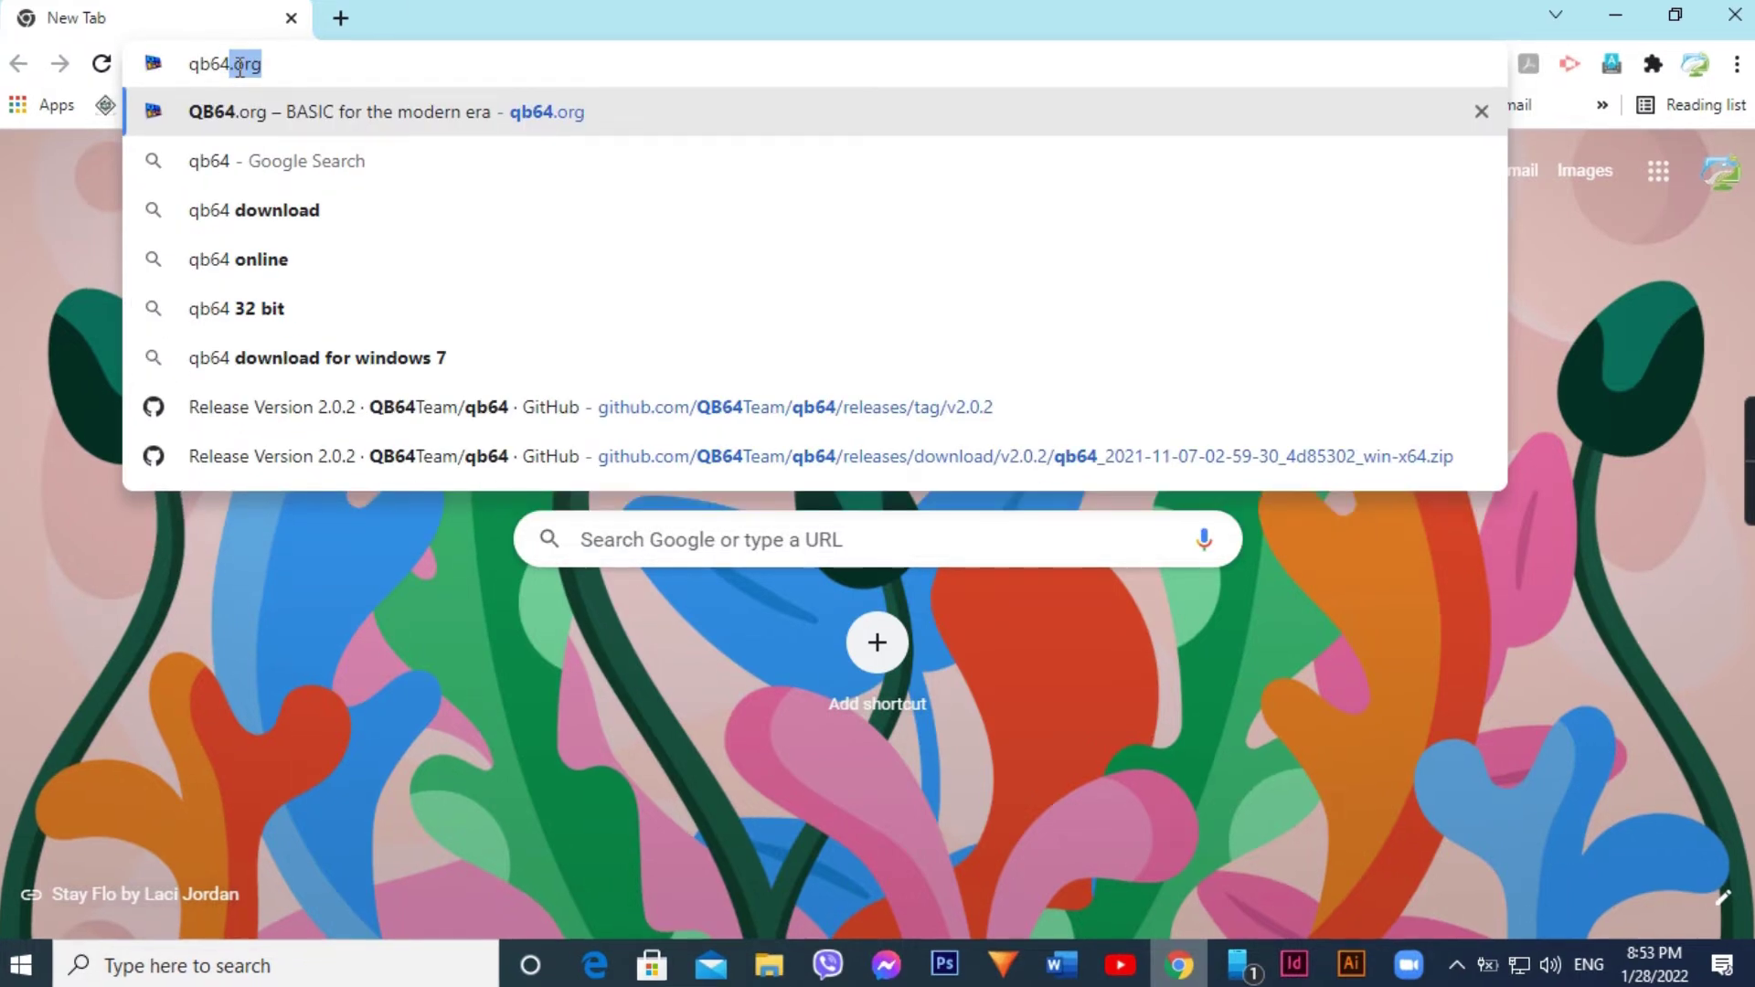
{"action": "type", "text": ".or"}
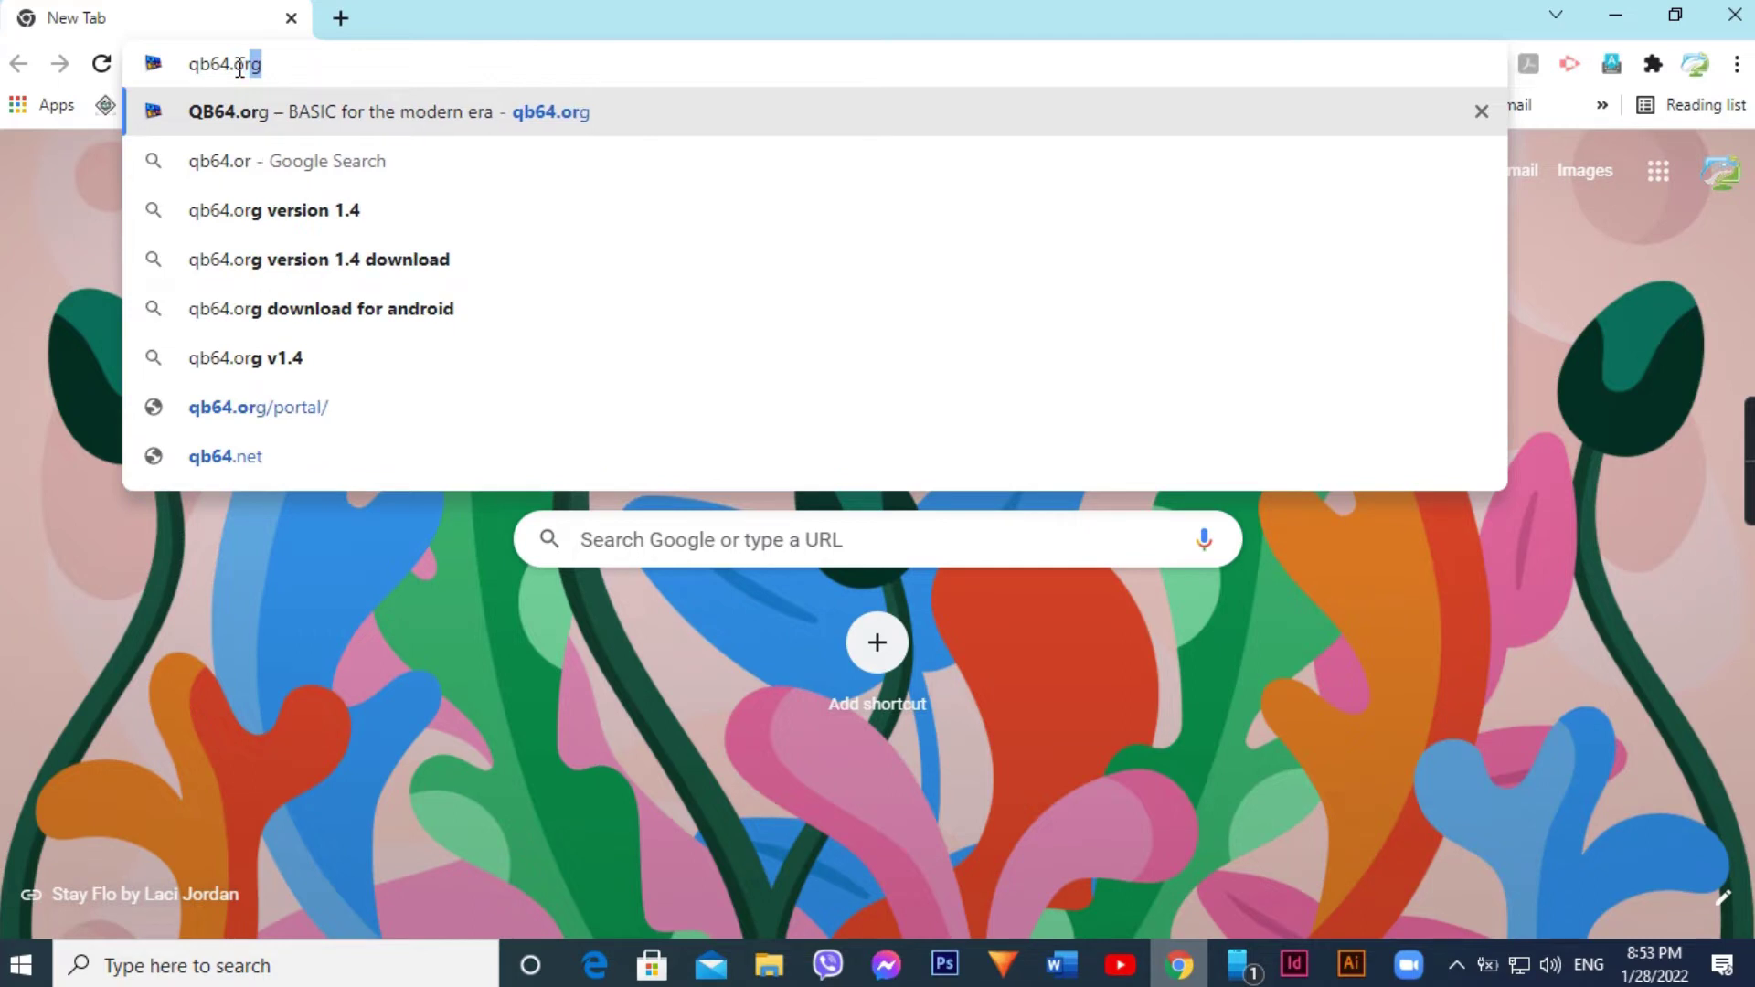
{"action": "type", "text": "g"}
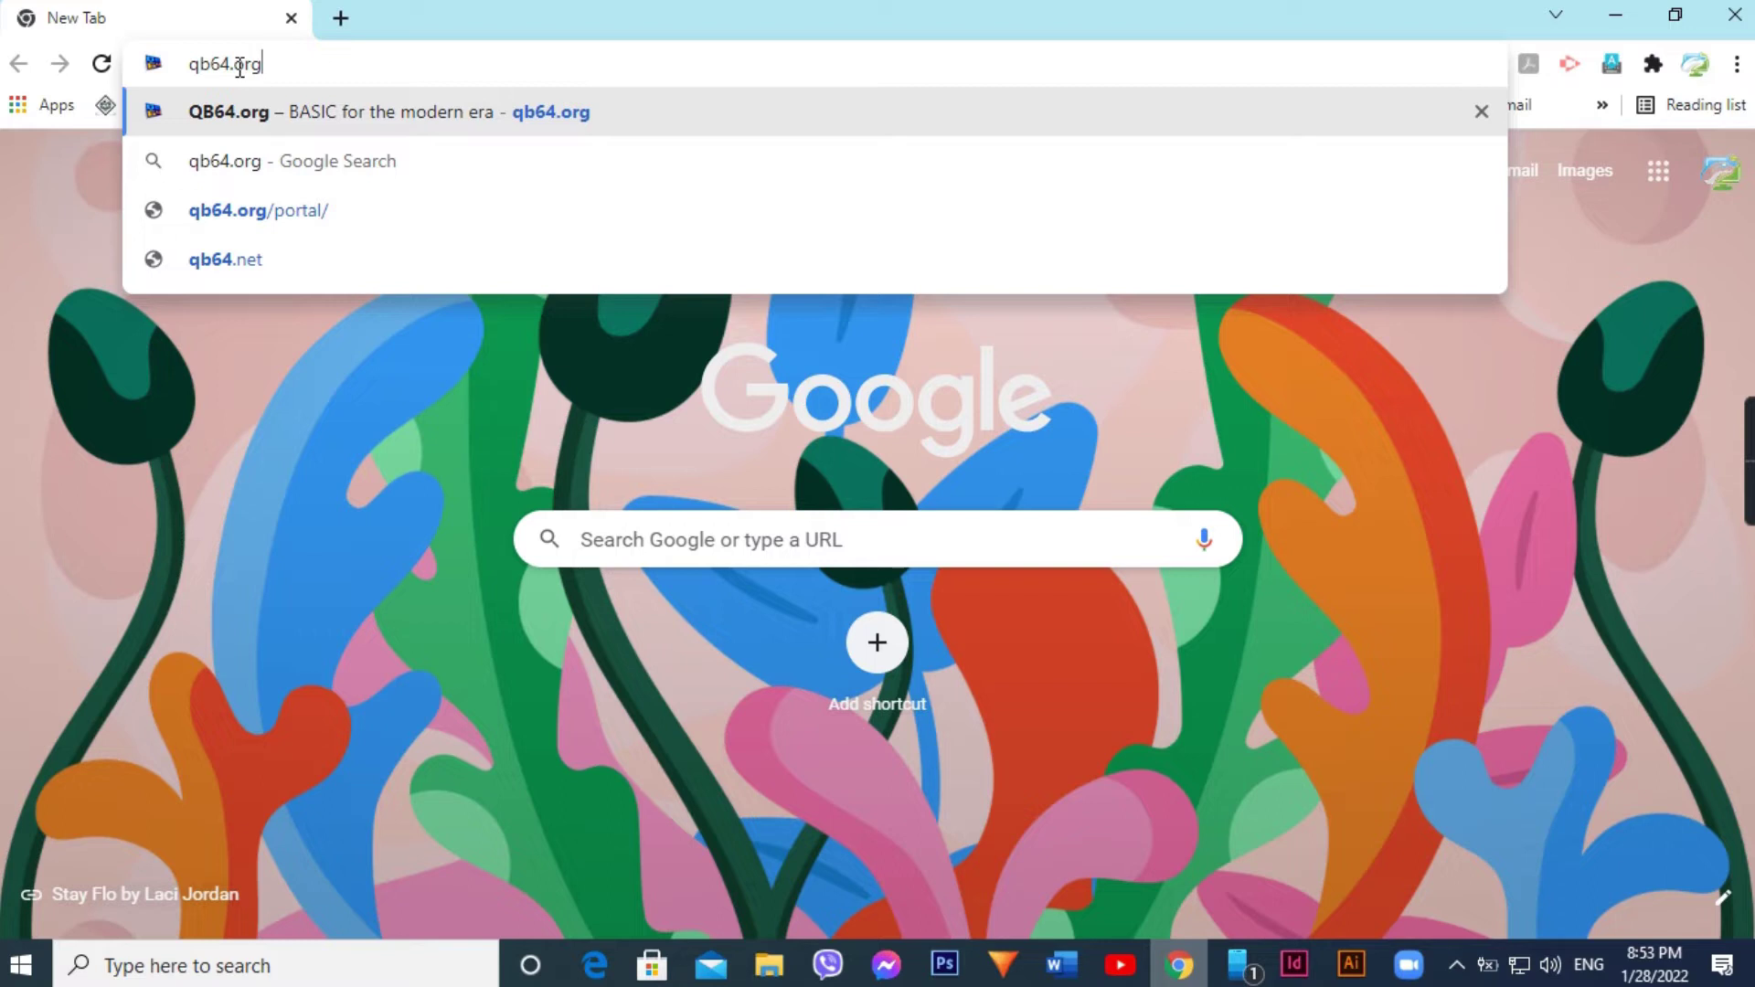
{"action": "key", "text": "Return"}
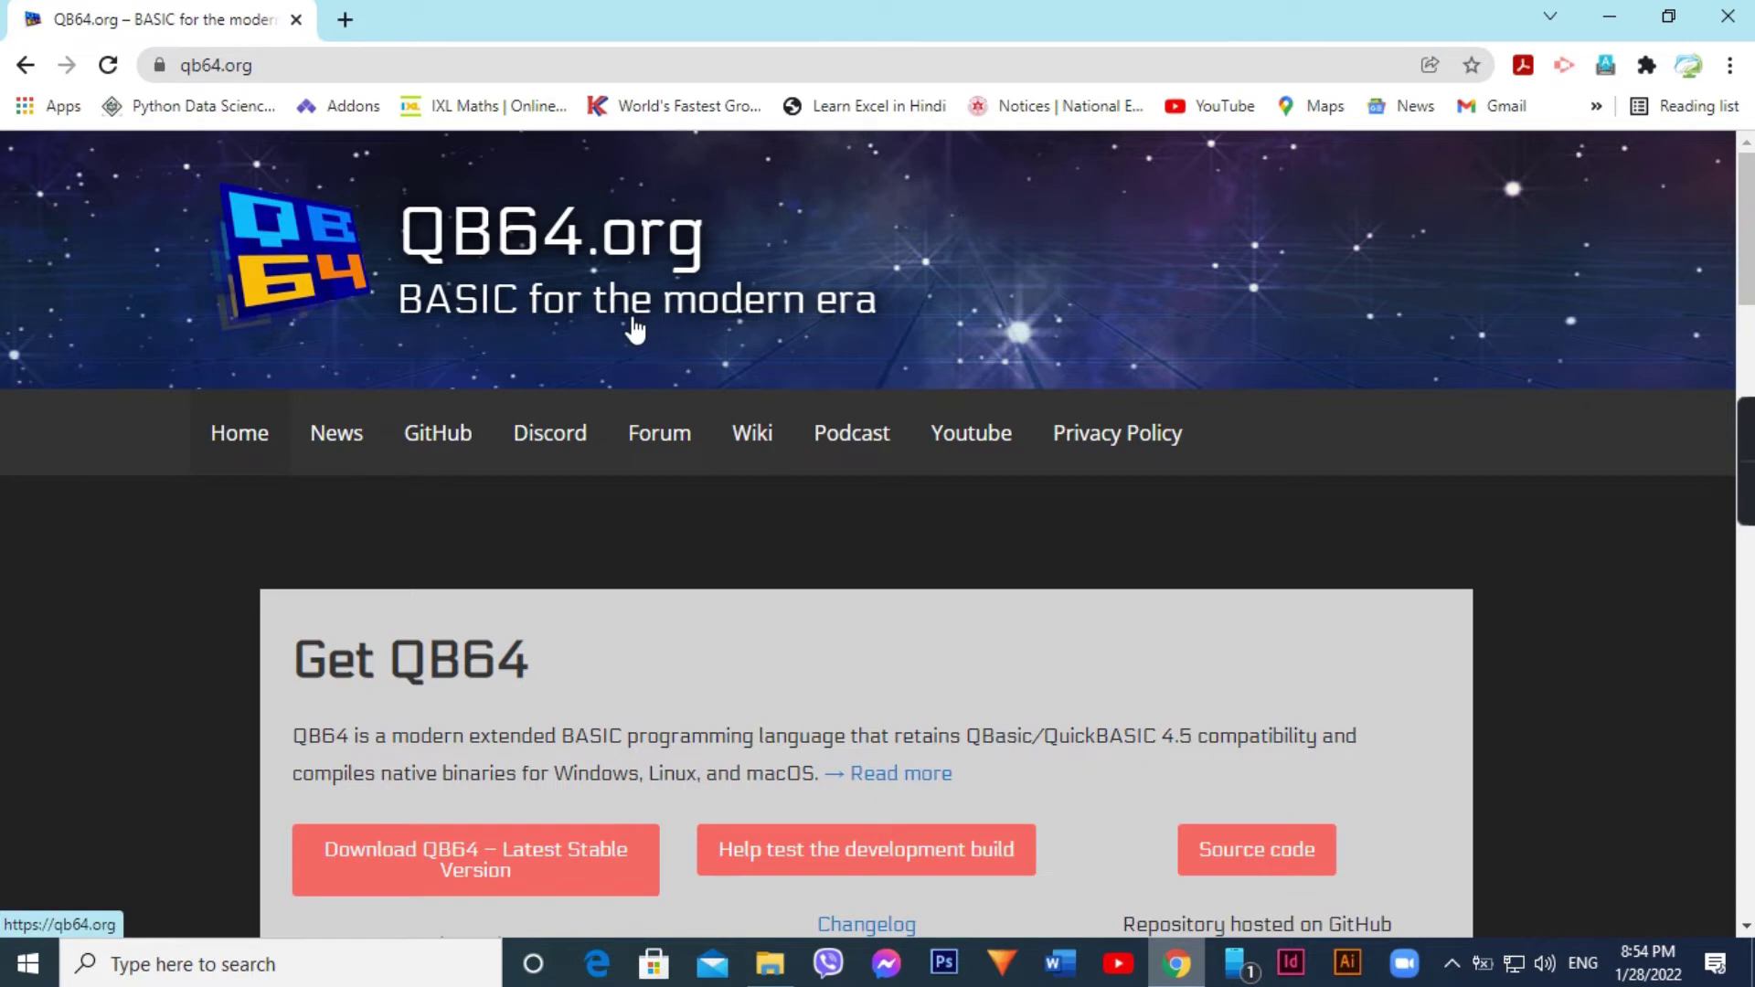
- Open the 'Download QB64 – Latest Stable Version' page for Version 2.0.2
{"action": "scroll", "coordinate": [635, 329], "scroll_direction": "down", "scroll_amount": 3}
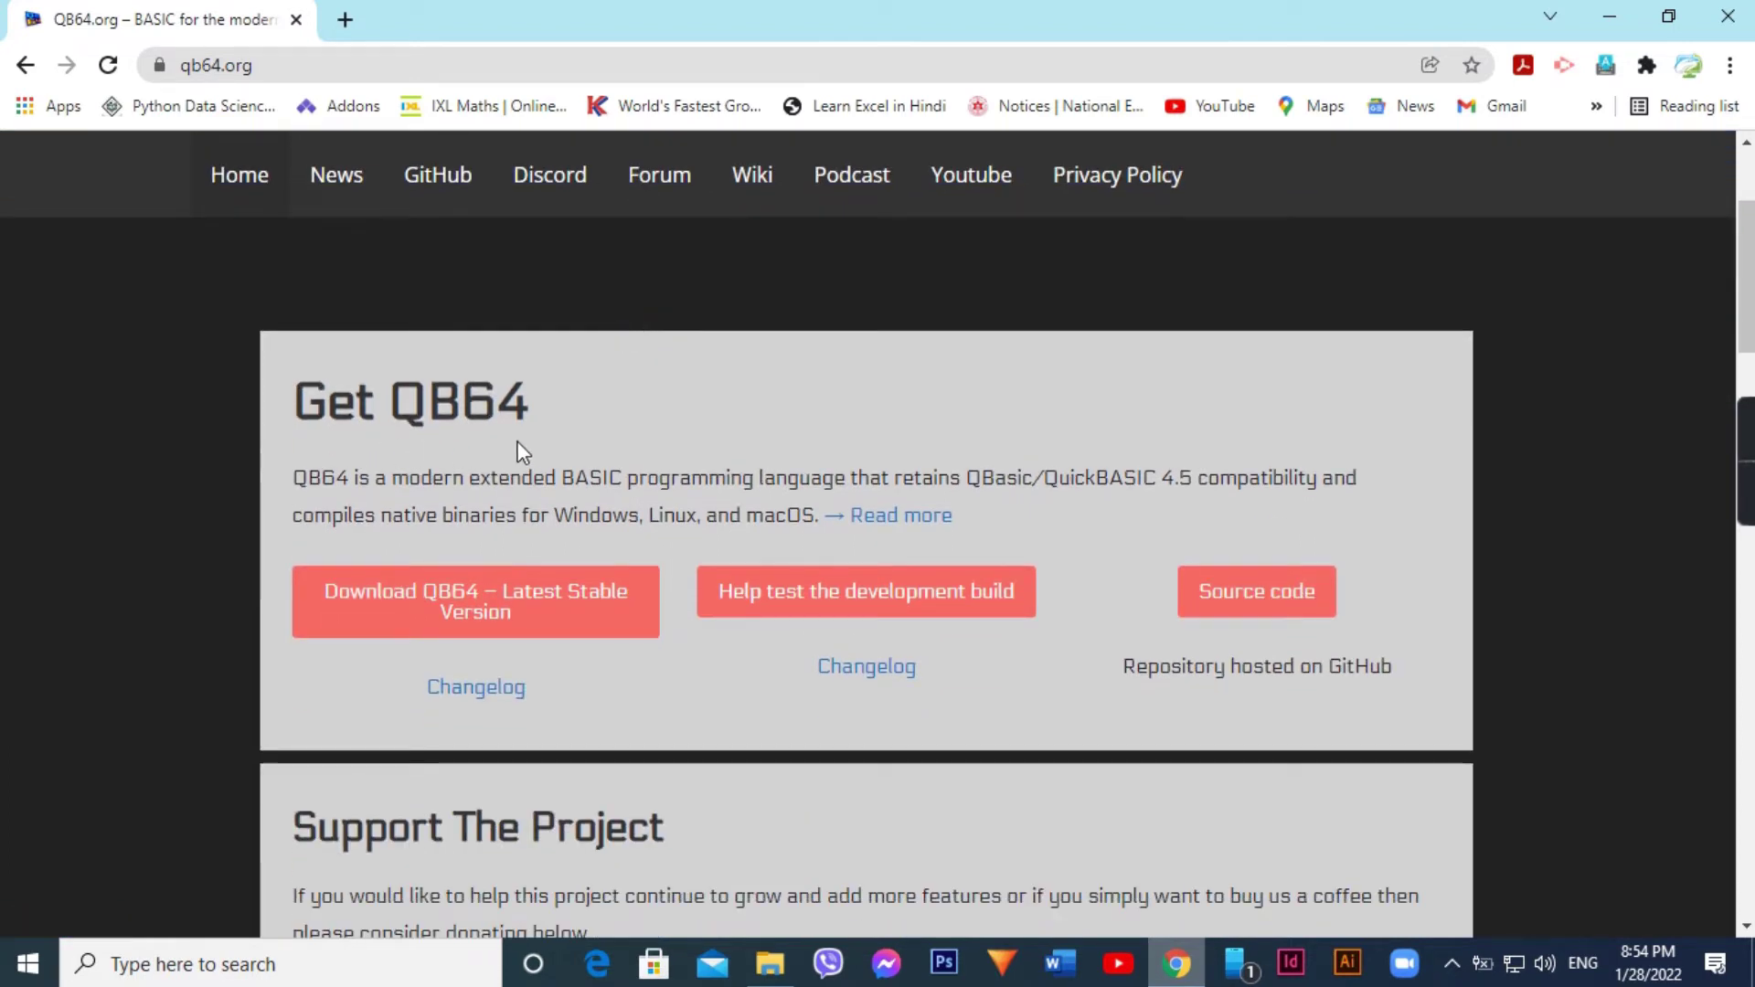
{"action": "scroll", "coordinate": [517, 450], "scroll_direction": "down", "scroll_amount": 2}
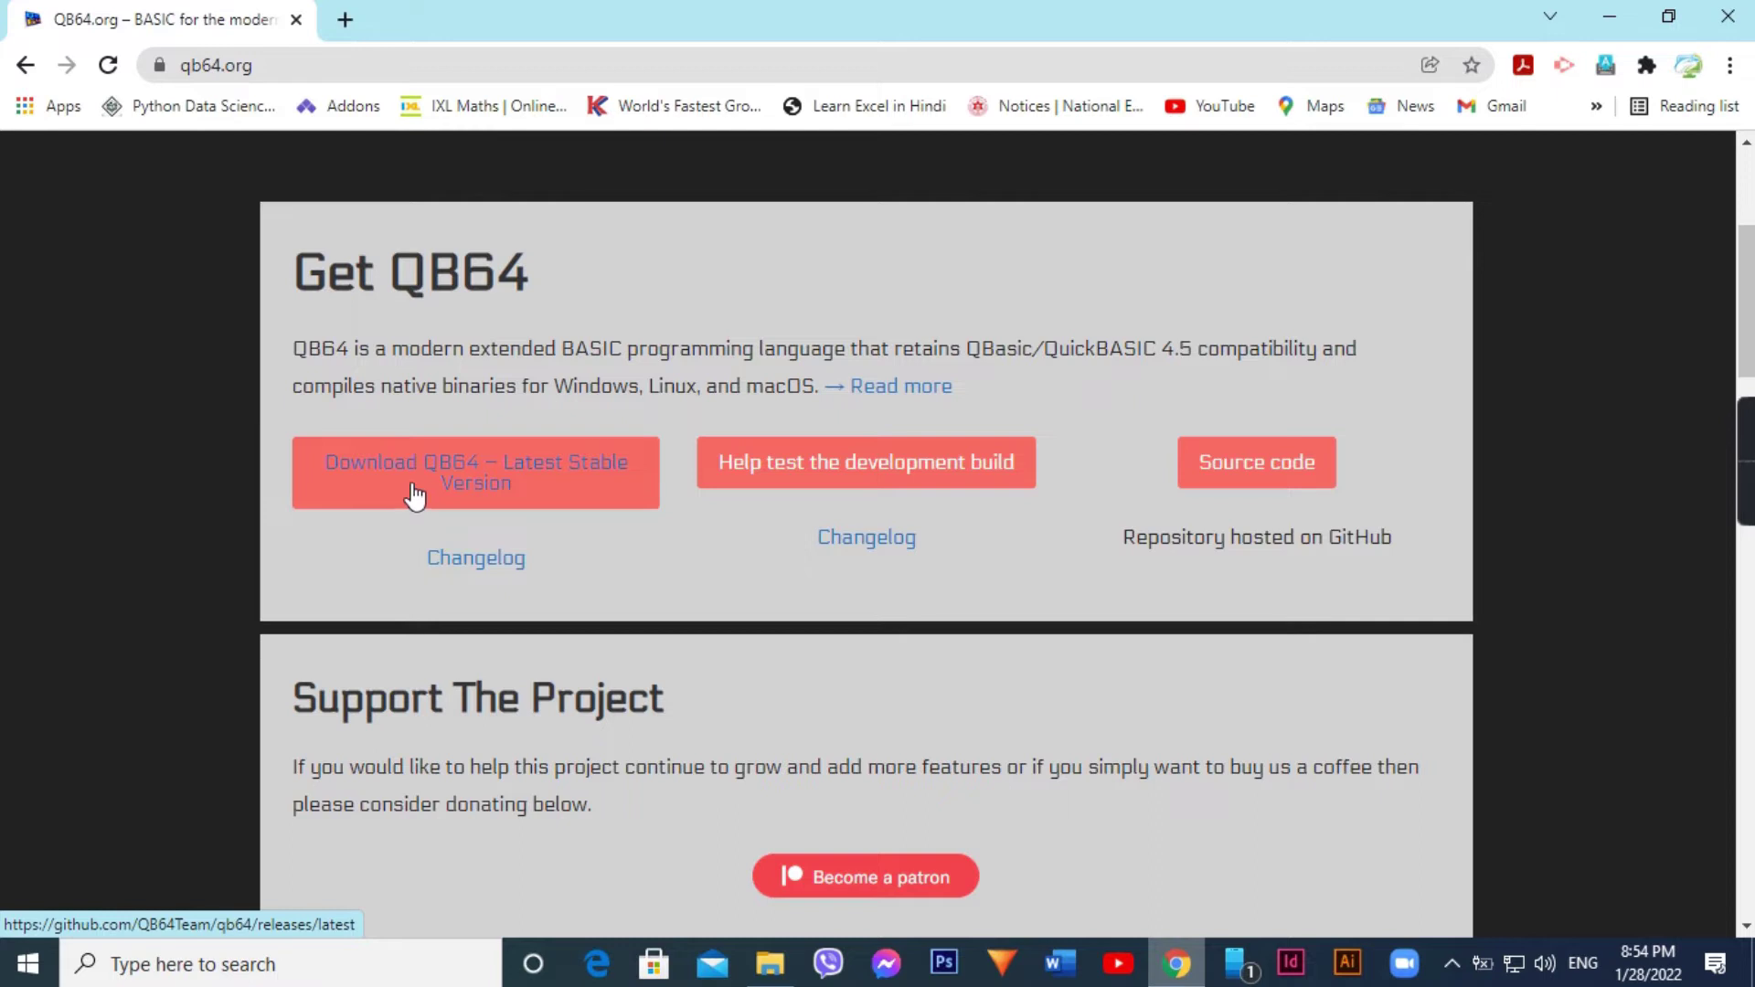
{"action": "left_click", "coordinate": [415, 469]}
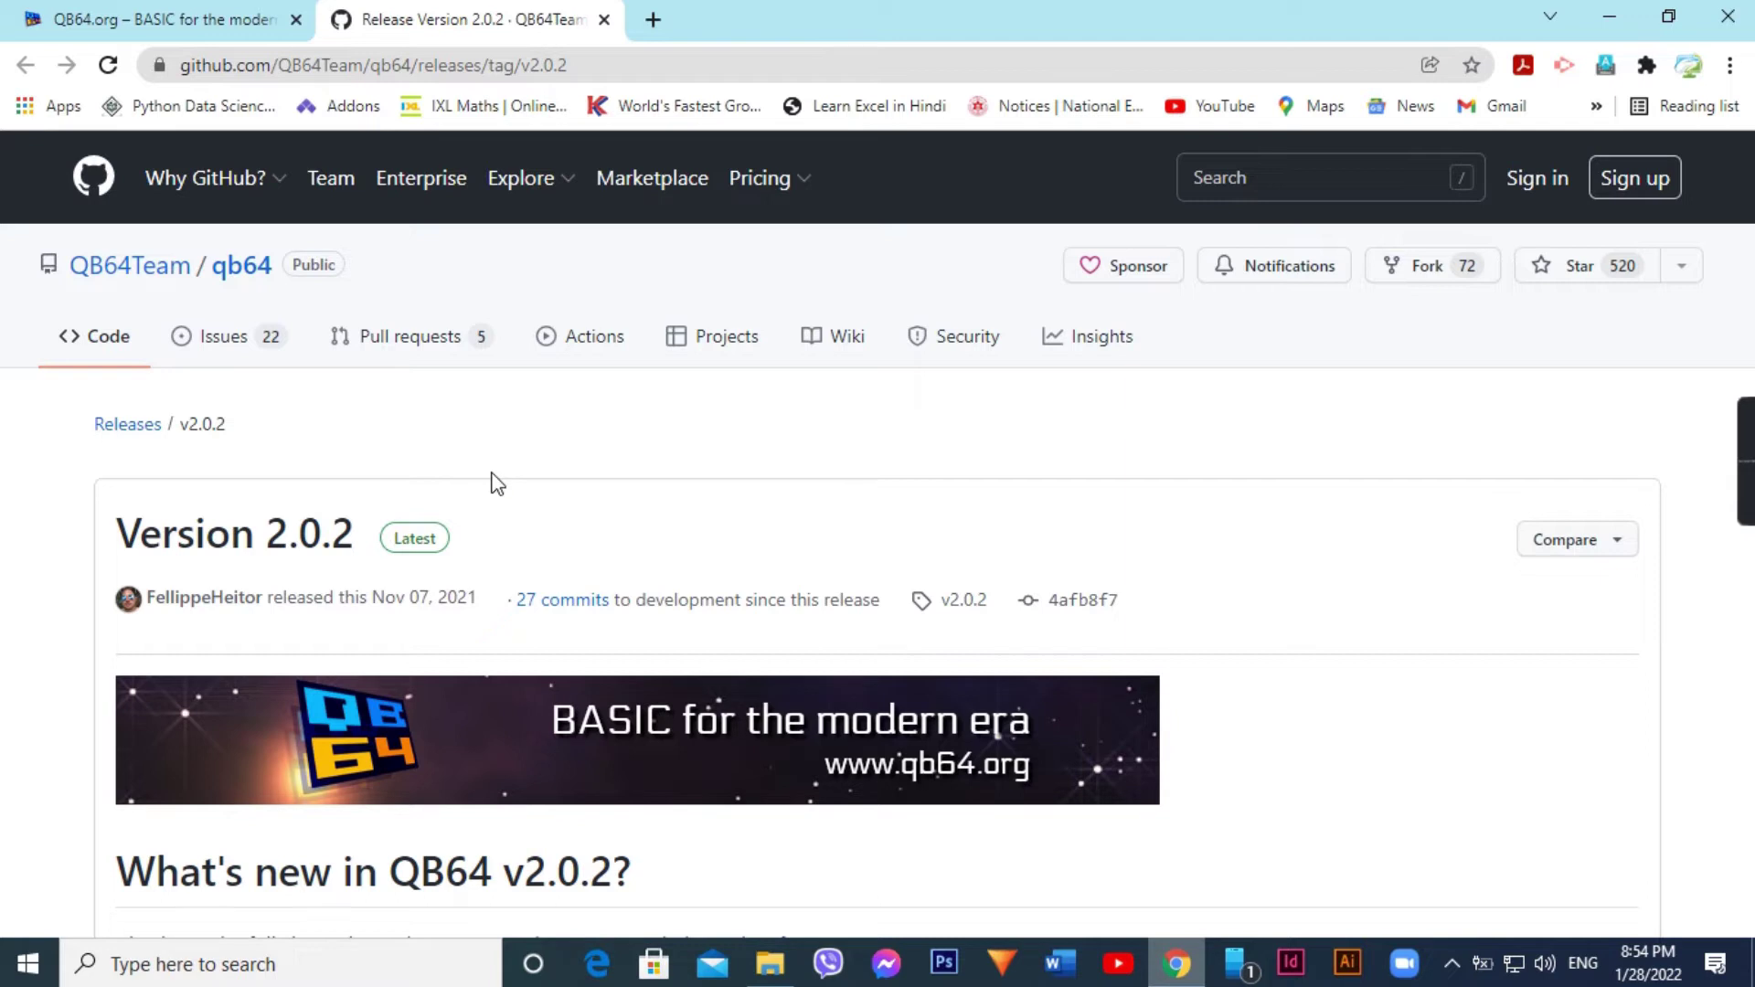
- Scroll the v2.0.2 release page down to the download links table and Assets list
{"action": "scroll", "coordinate": [494, 483], "scroll_direction": "down", "scroll_amount": 3}
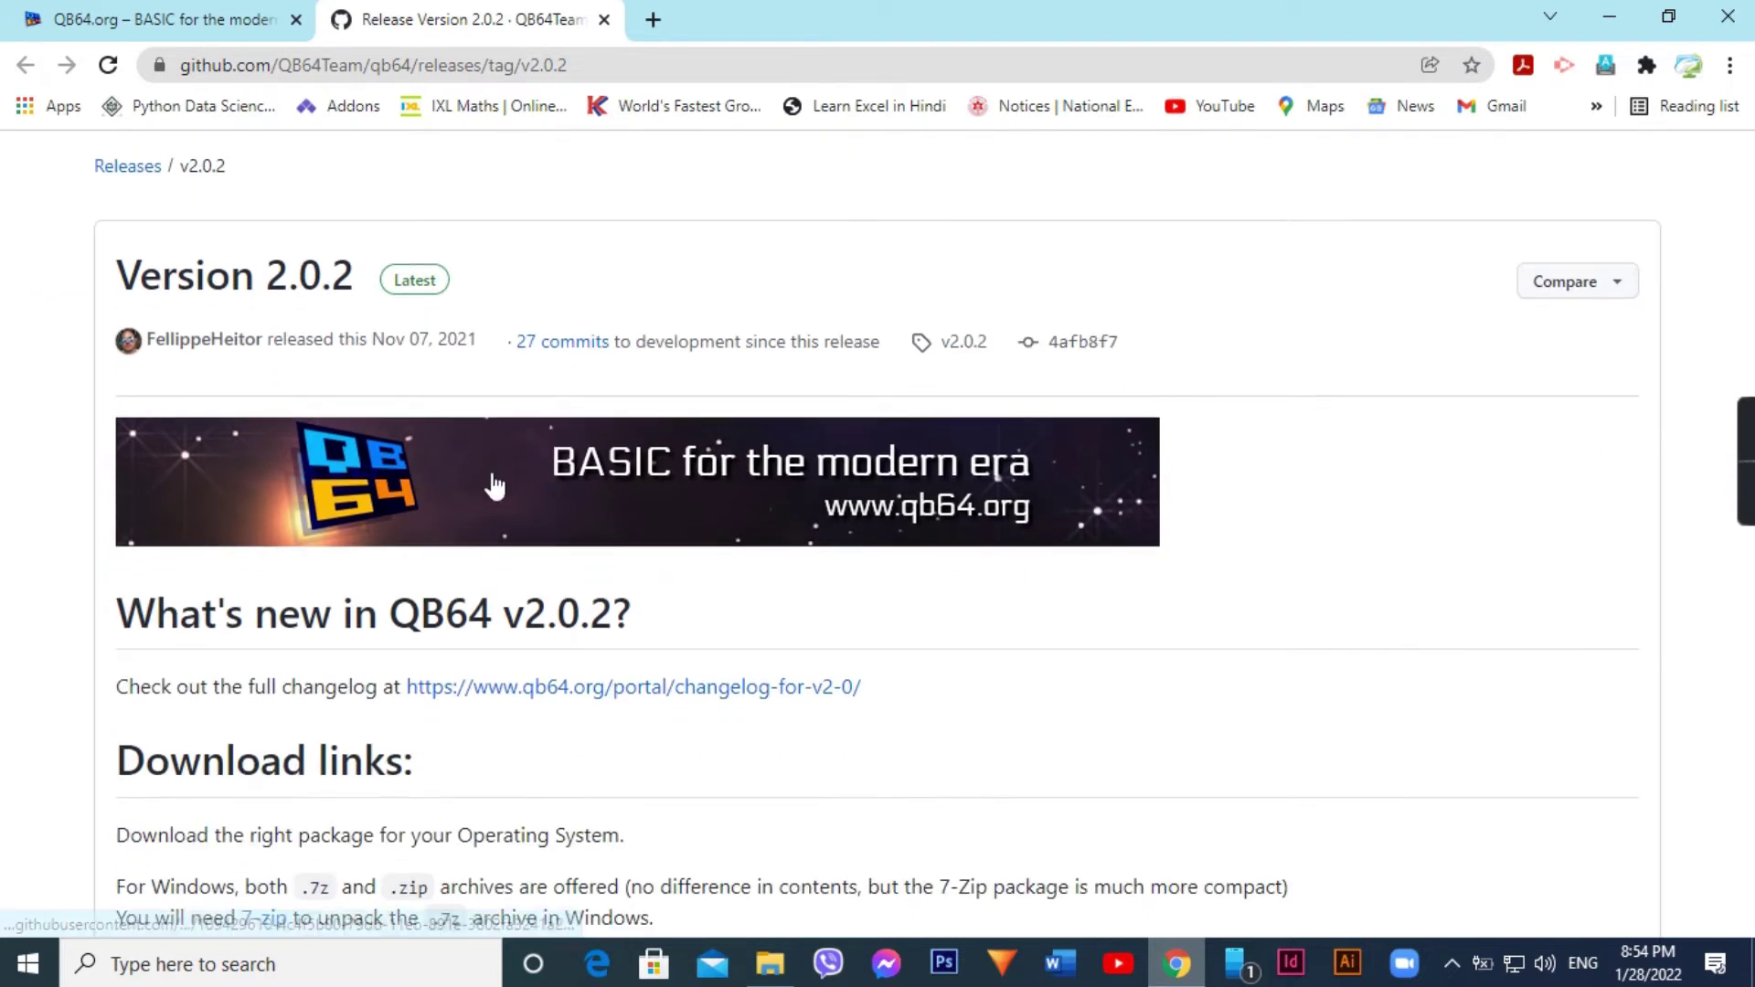
{"action": "scroll", "coordinate": [493, 484], "scroll_direction": "down", "scroll_amount": 3}
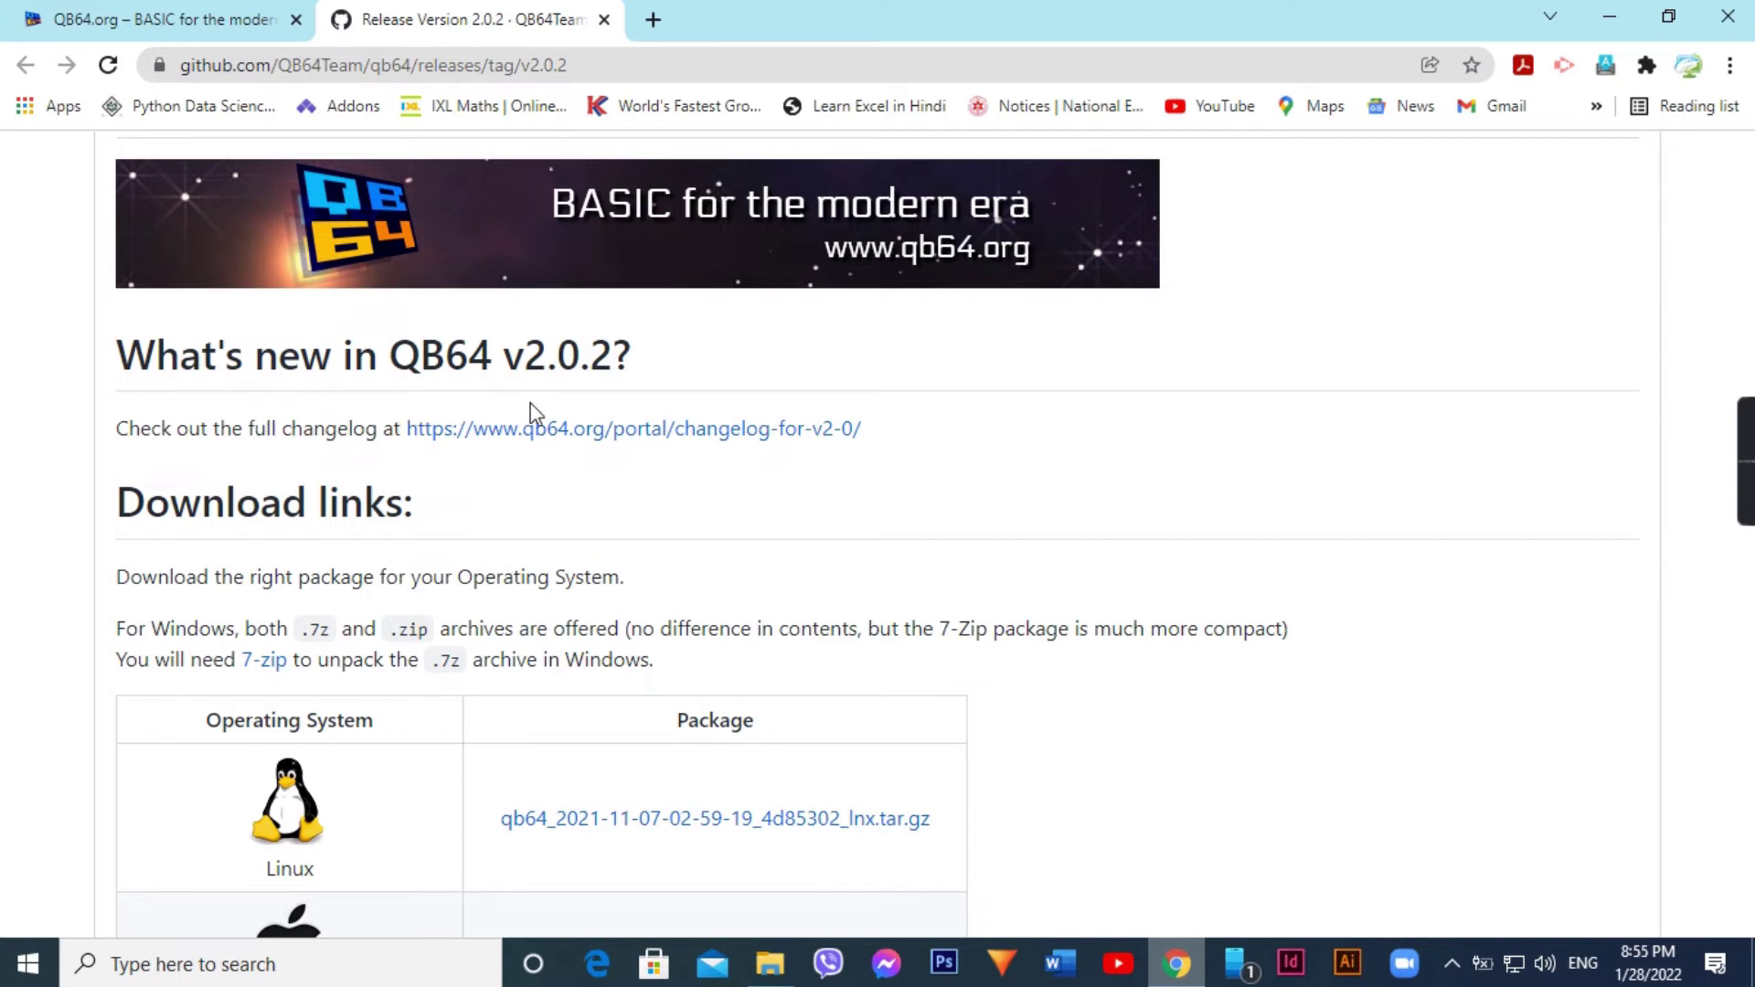
{"action": "scroll", "coordinate": [552, 462], "scroll_direction": "down", "scroll_amount": 2}
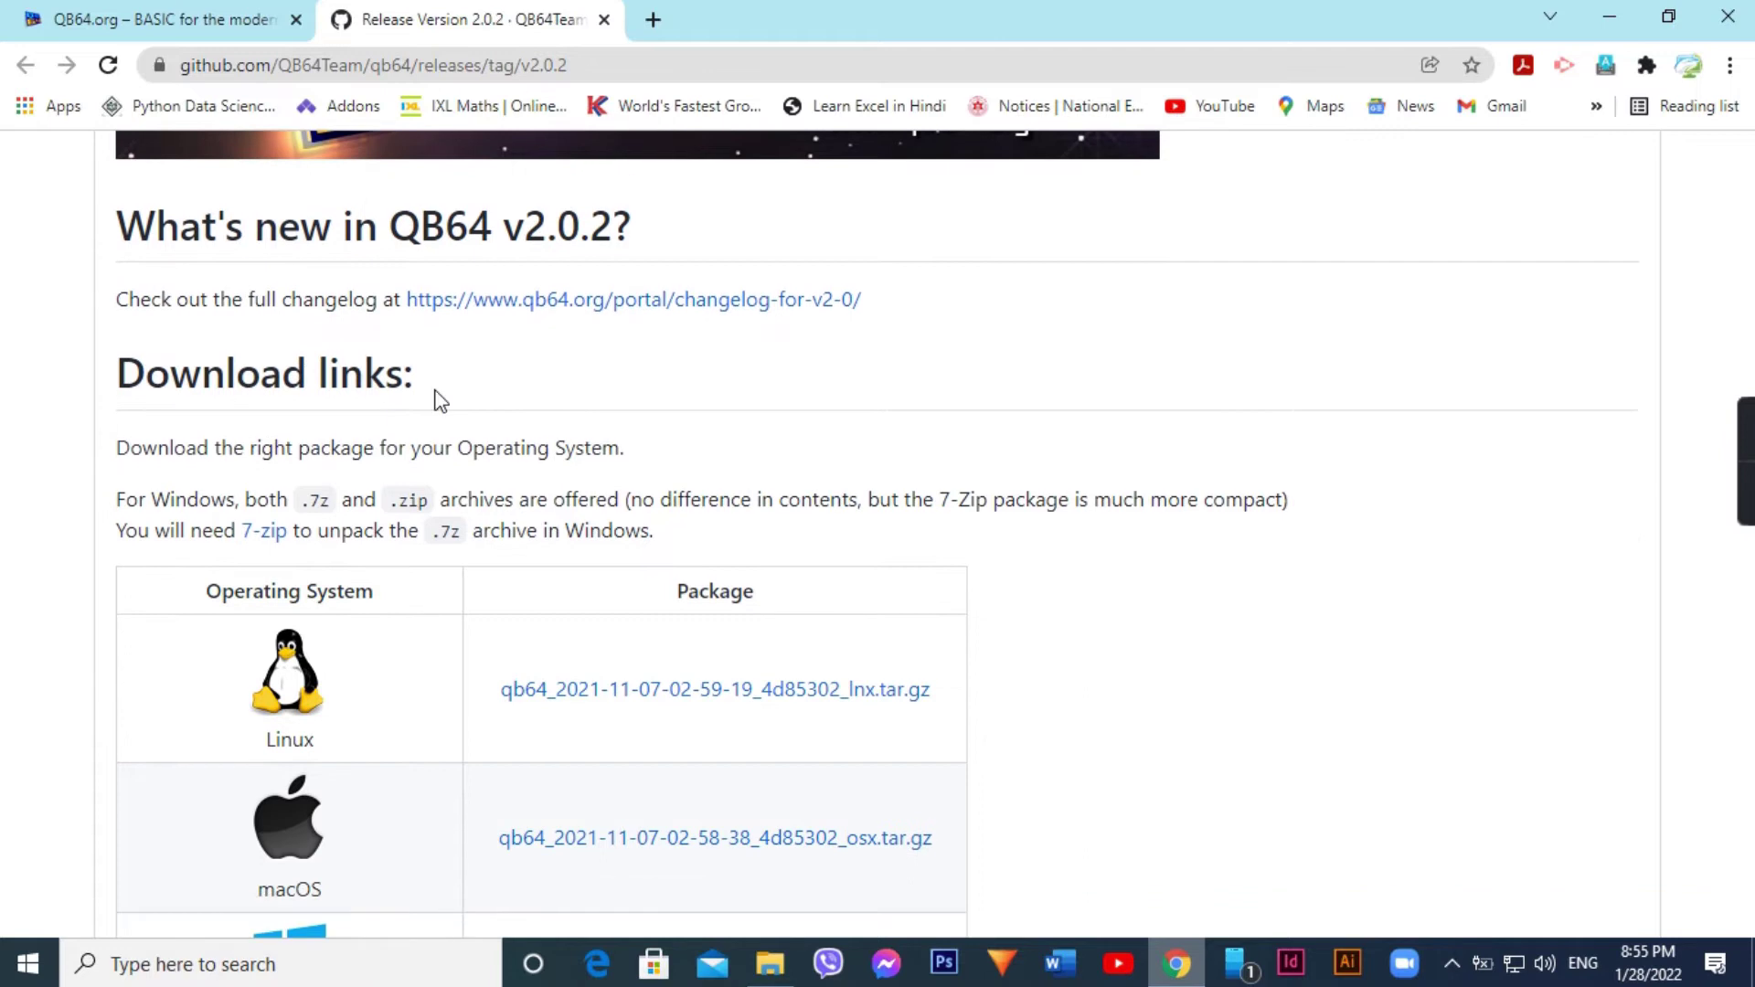
{"action": "scroll", "coordinate": [460, 401], "scroll_direction": "down", "scroll_amount": 4}
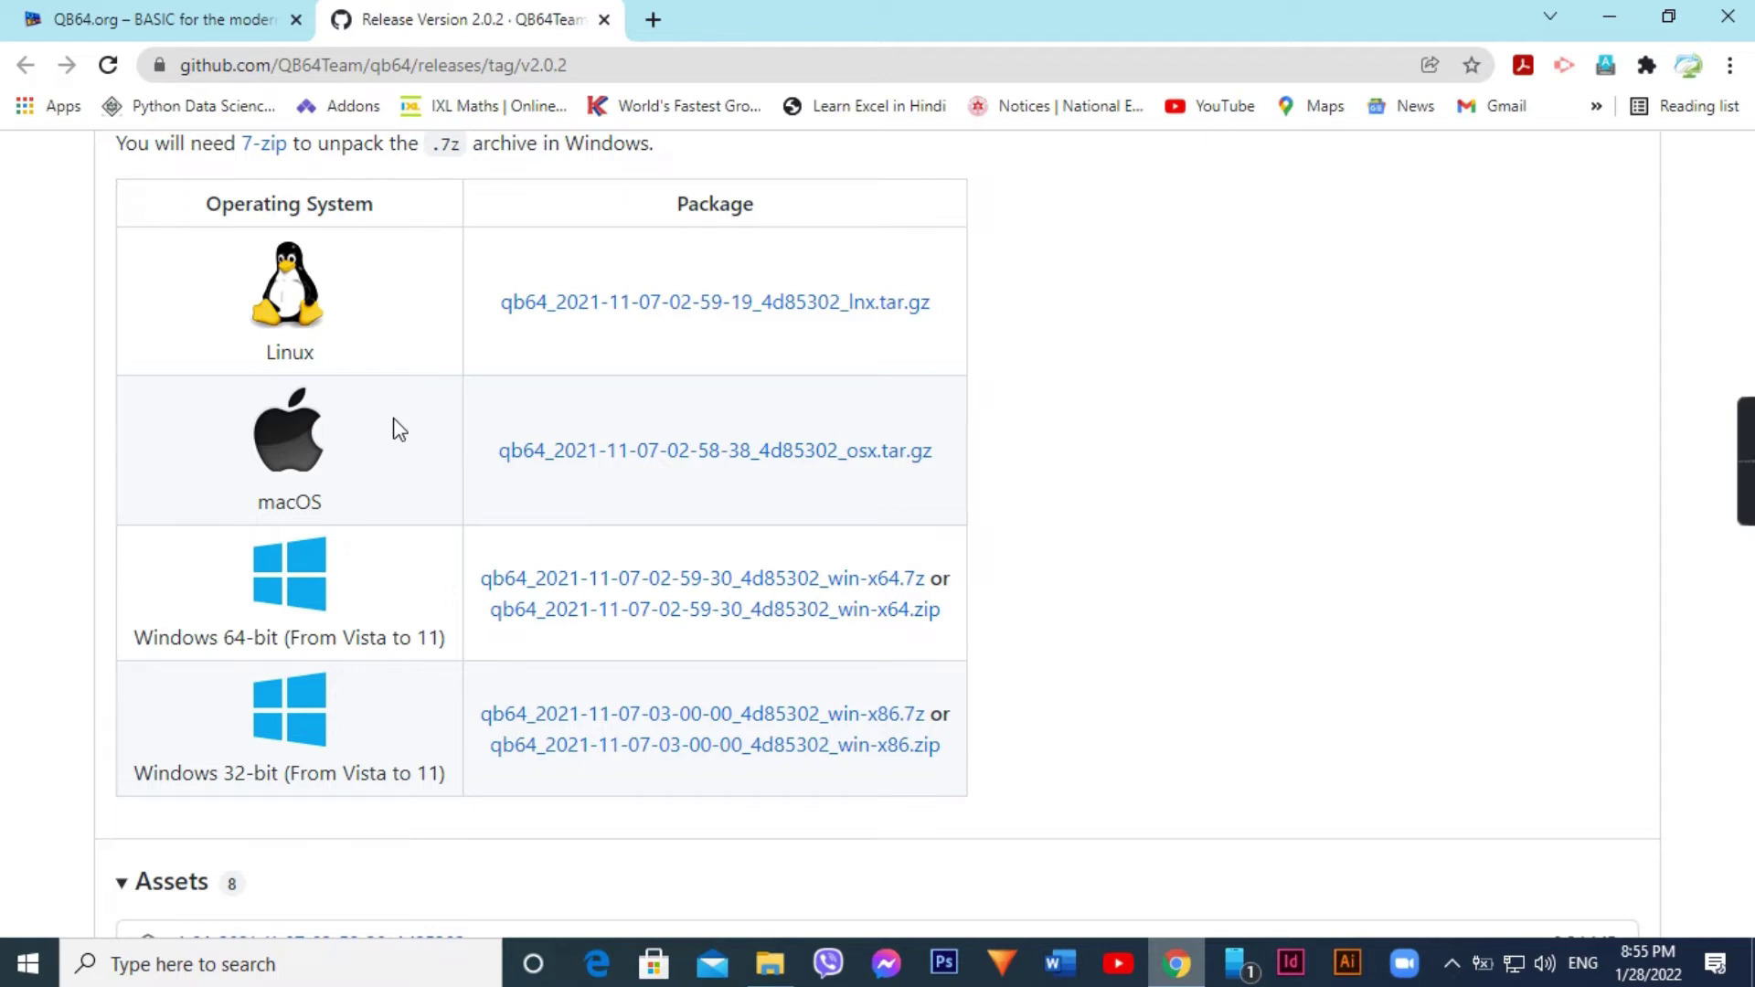
{"action": "scroll", "coordinate": [399, 430], "scroll_direction": "down", "scroll_amount": 3}
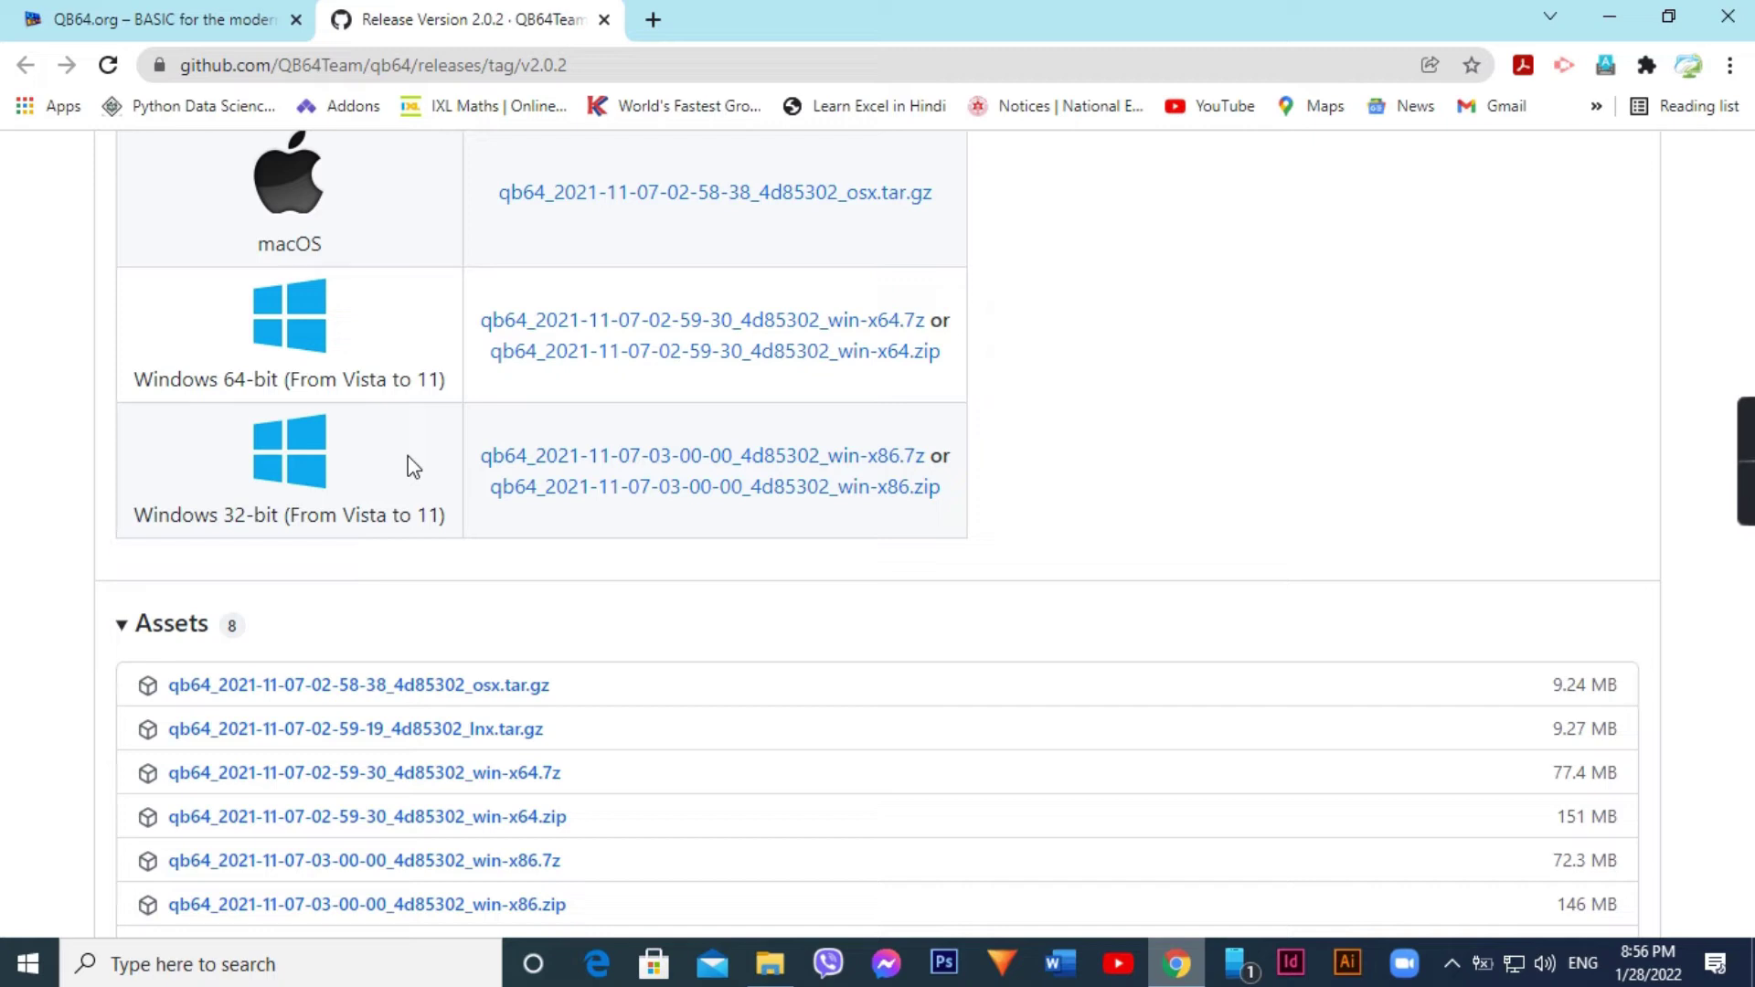
- Download the win-x64.zip package and show it in the Downloads folder
{"action": "left_click", "coordinate": [706, 362]}
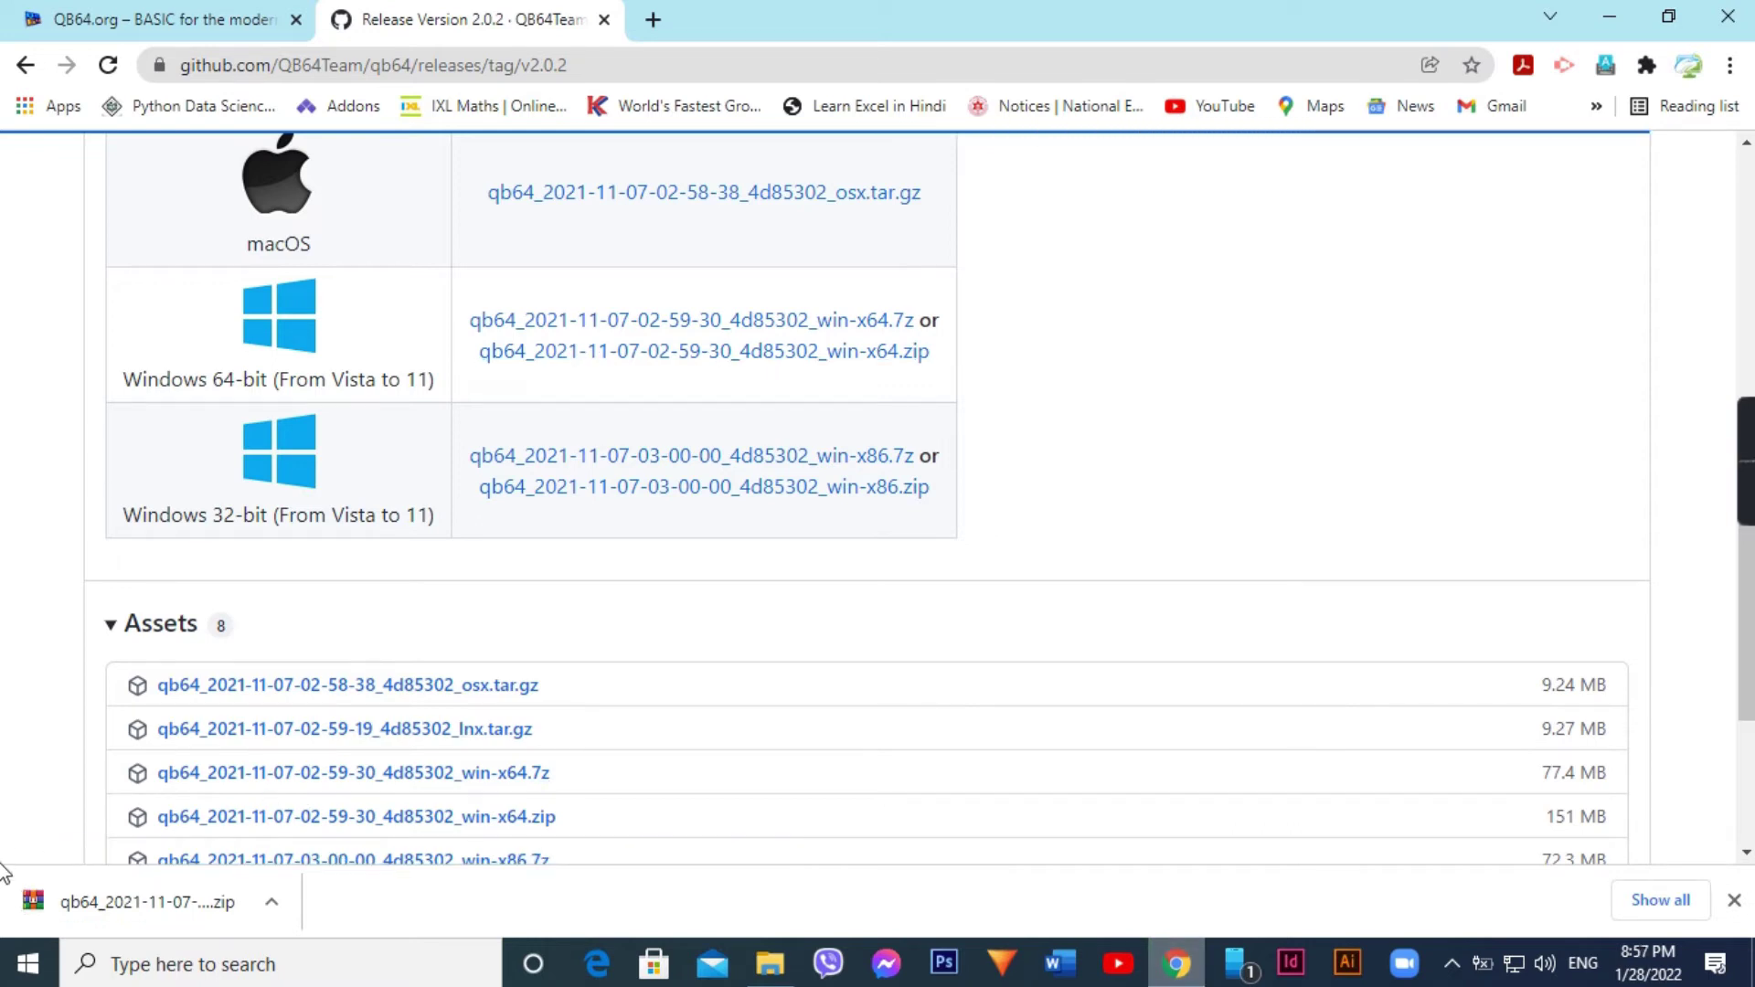
{"action": "left_click", "coordinate": [274, 908]}
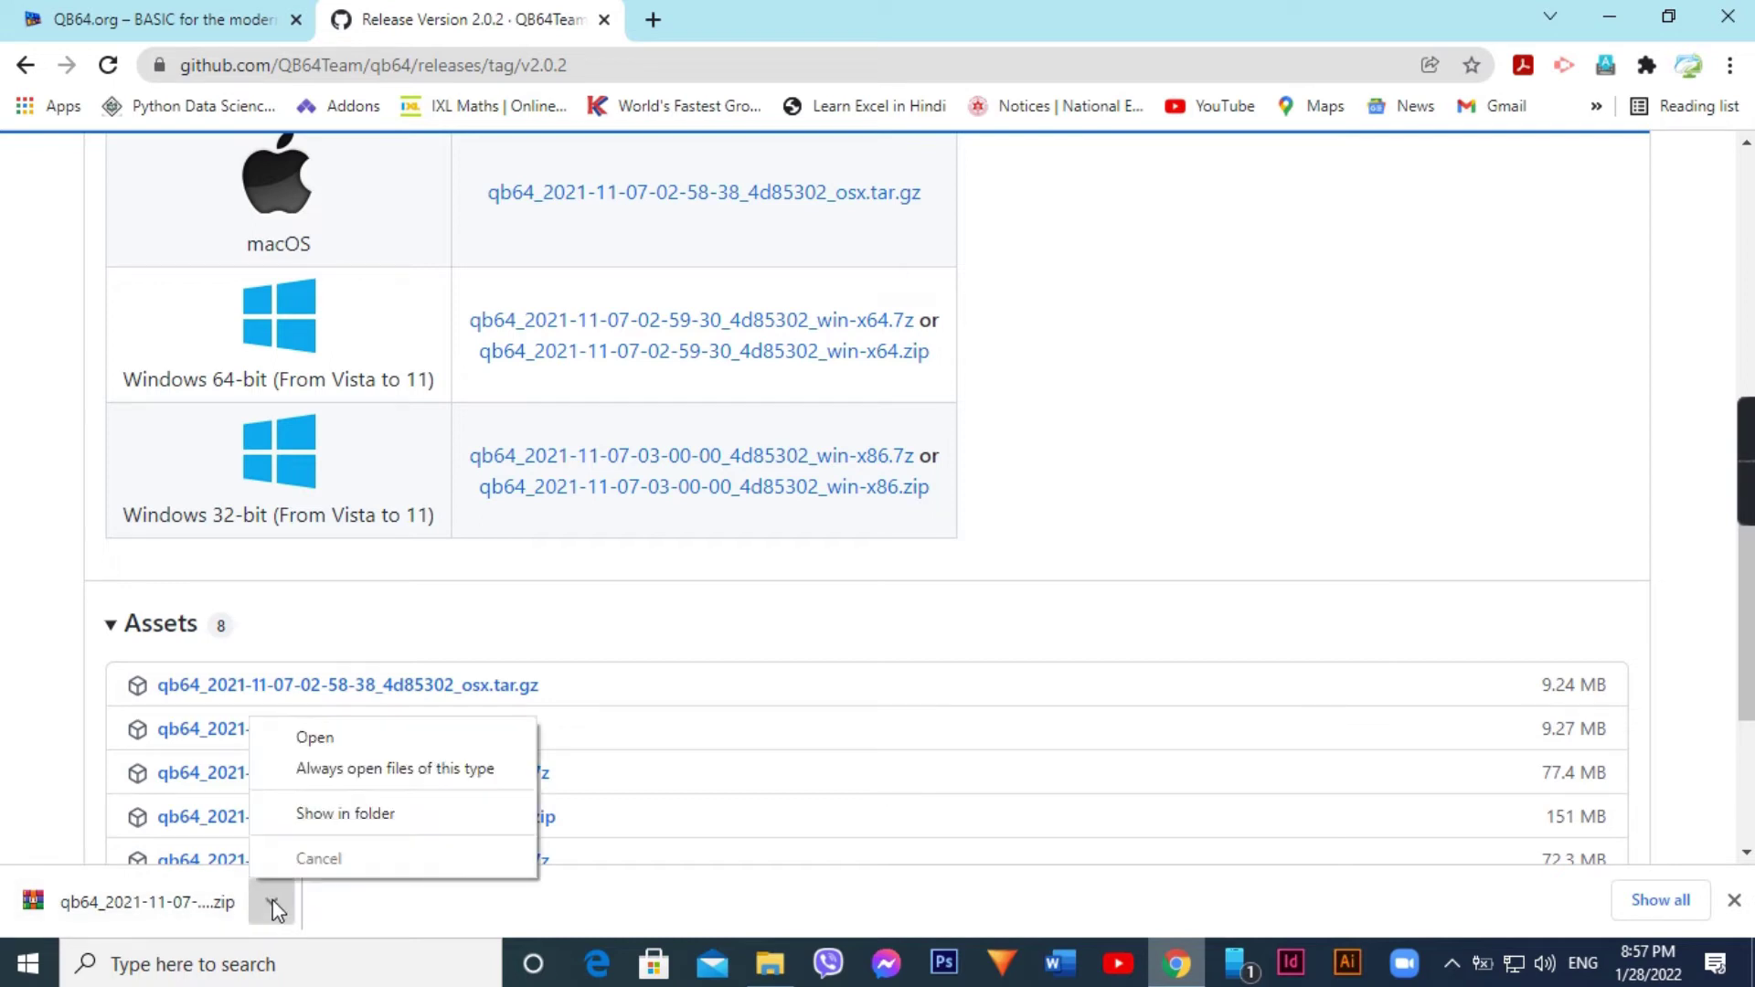
{"action": "left_click", "coordinate": [336, 812]}
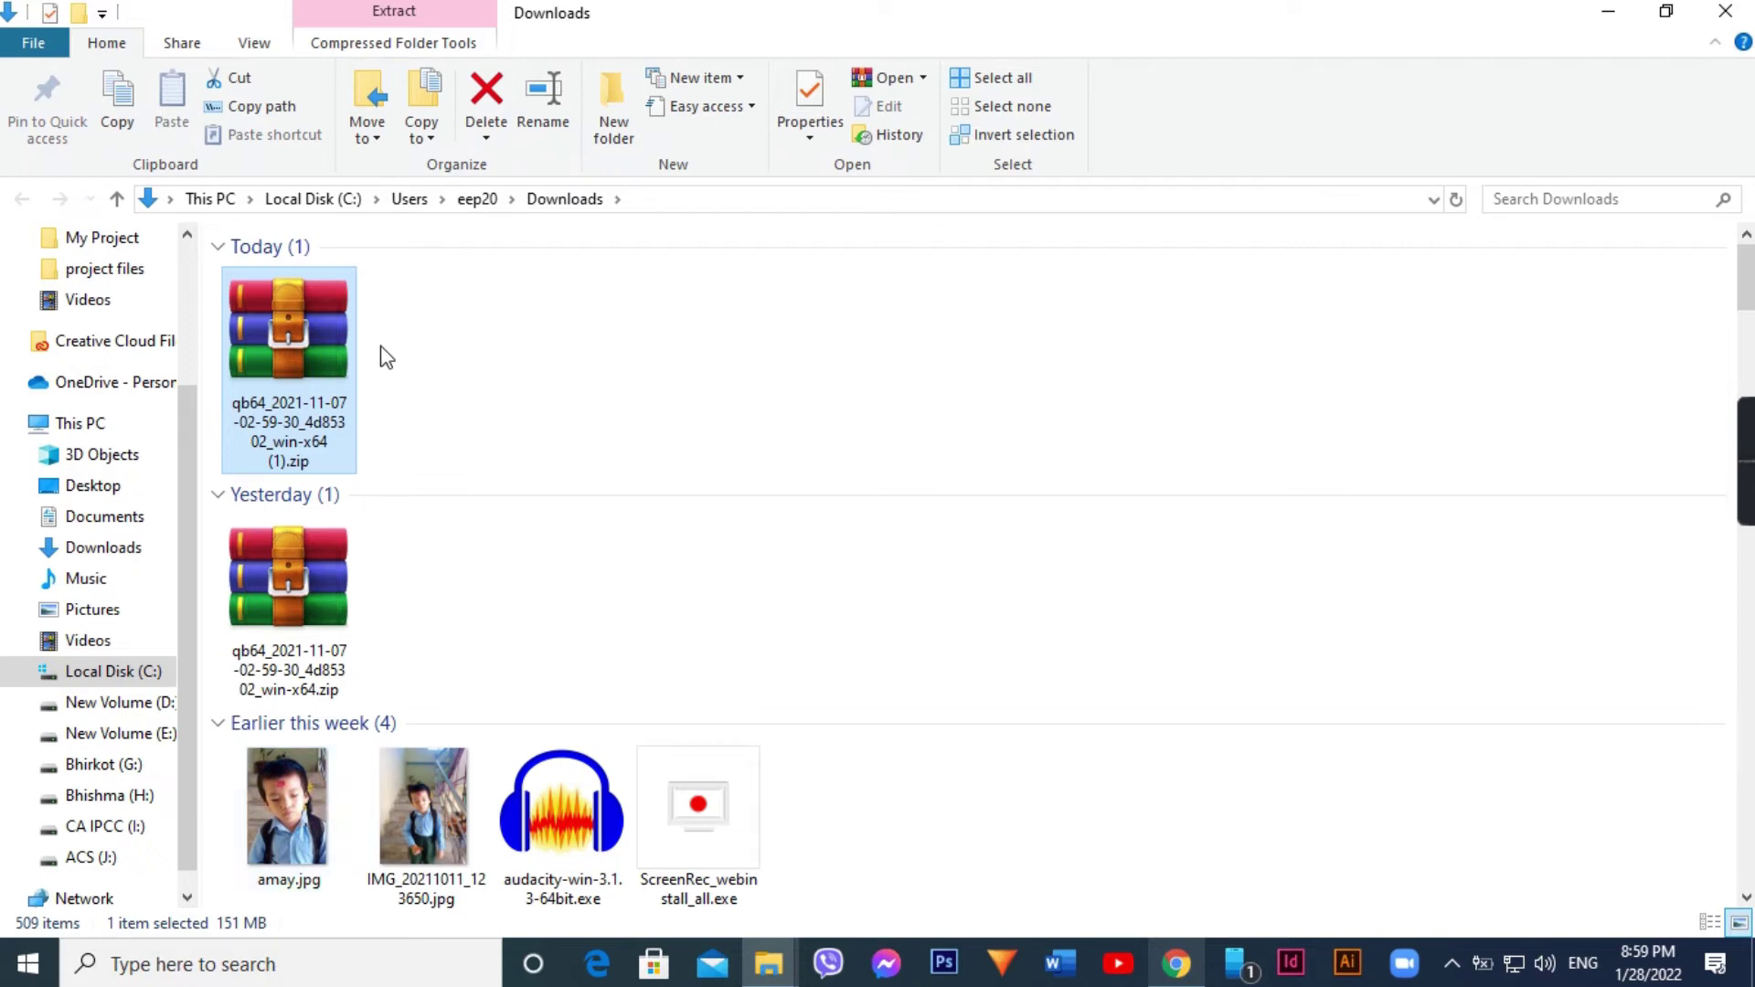
- Choose WinRAR's 'Extract files...' for the downloaded qb64 win-x64 zip
{"action": "right_click", "coordinate": [284, 322]}
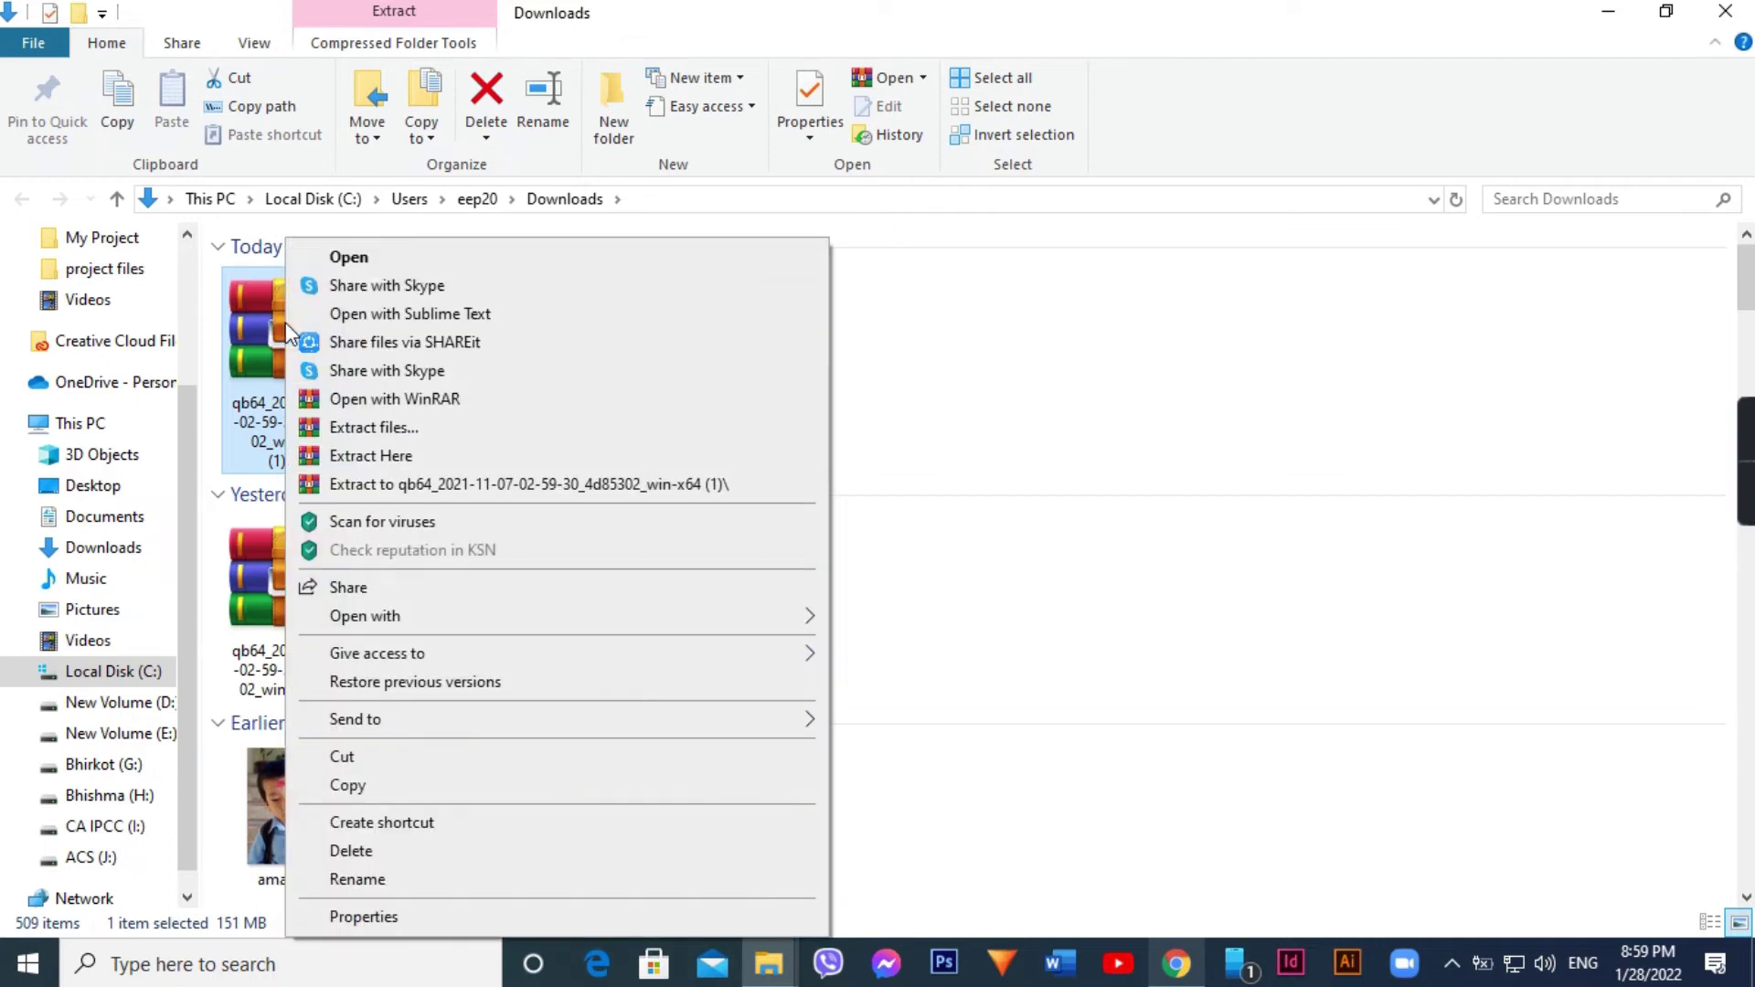
{"action": "left_click", "coordinate": [410, 428]}
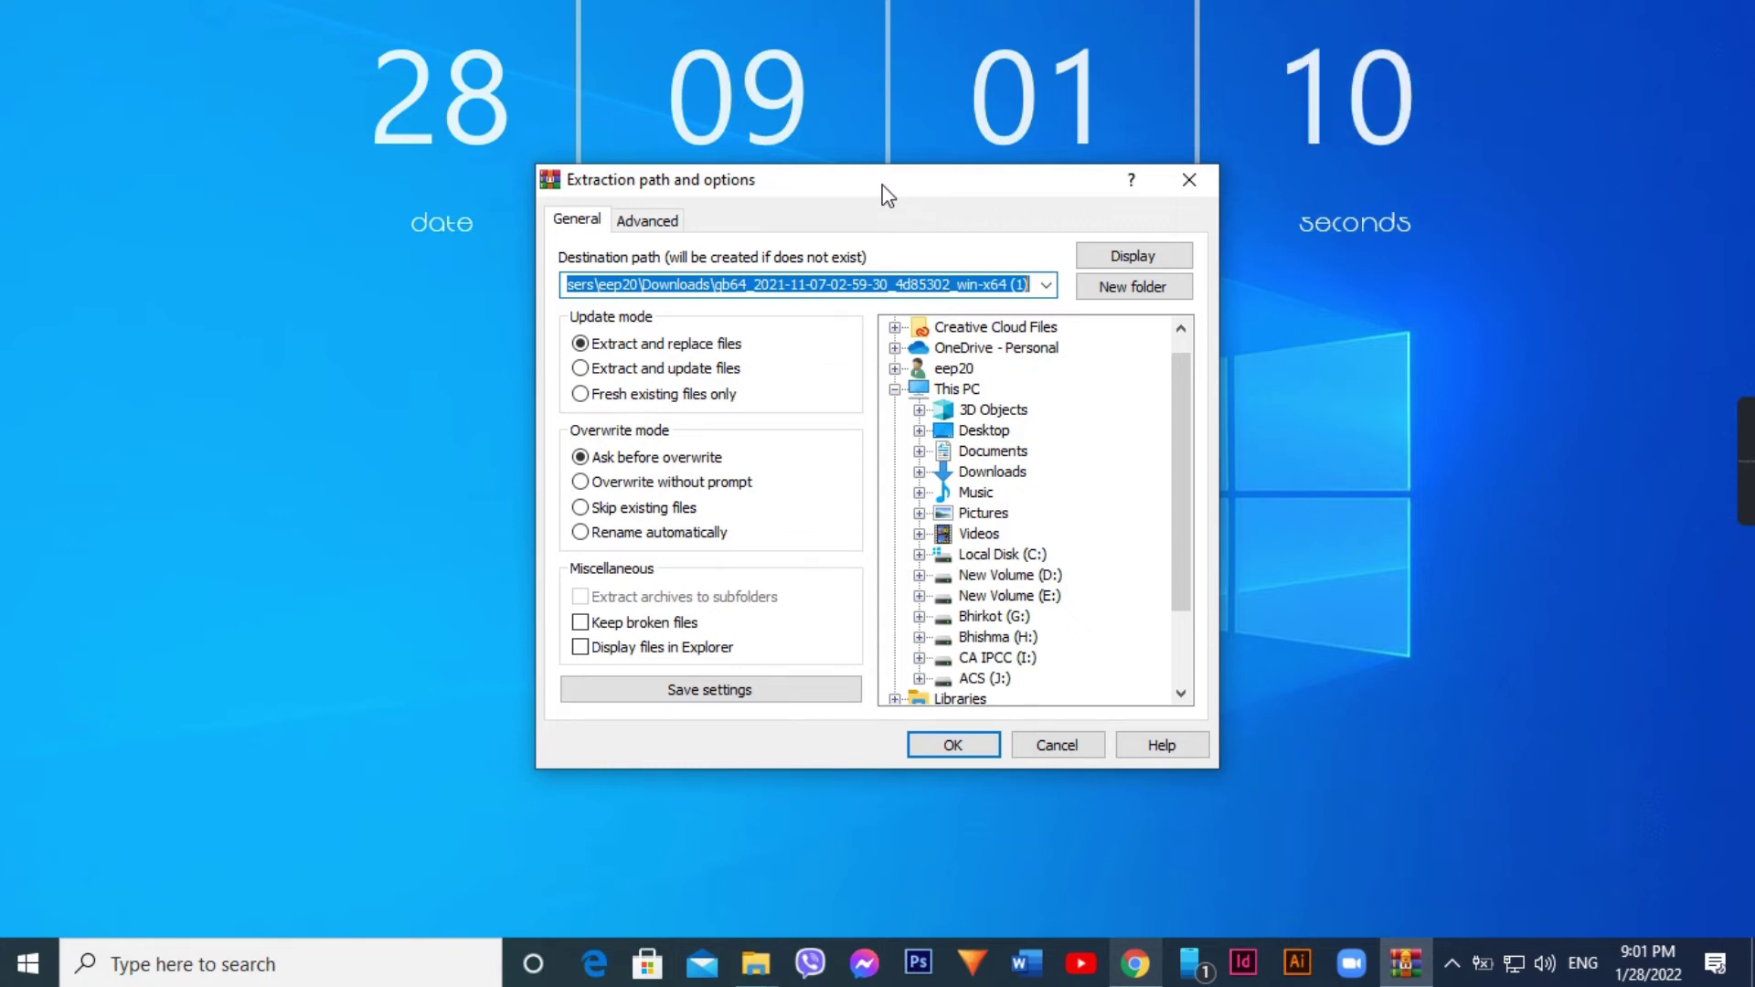
- Create a qb64 folder on C: and extract the archive into C:\qb64
{"action": "left_click", "coordinate": [1009, 554]}
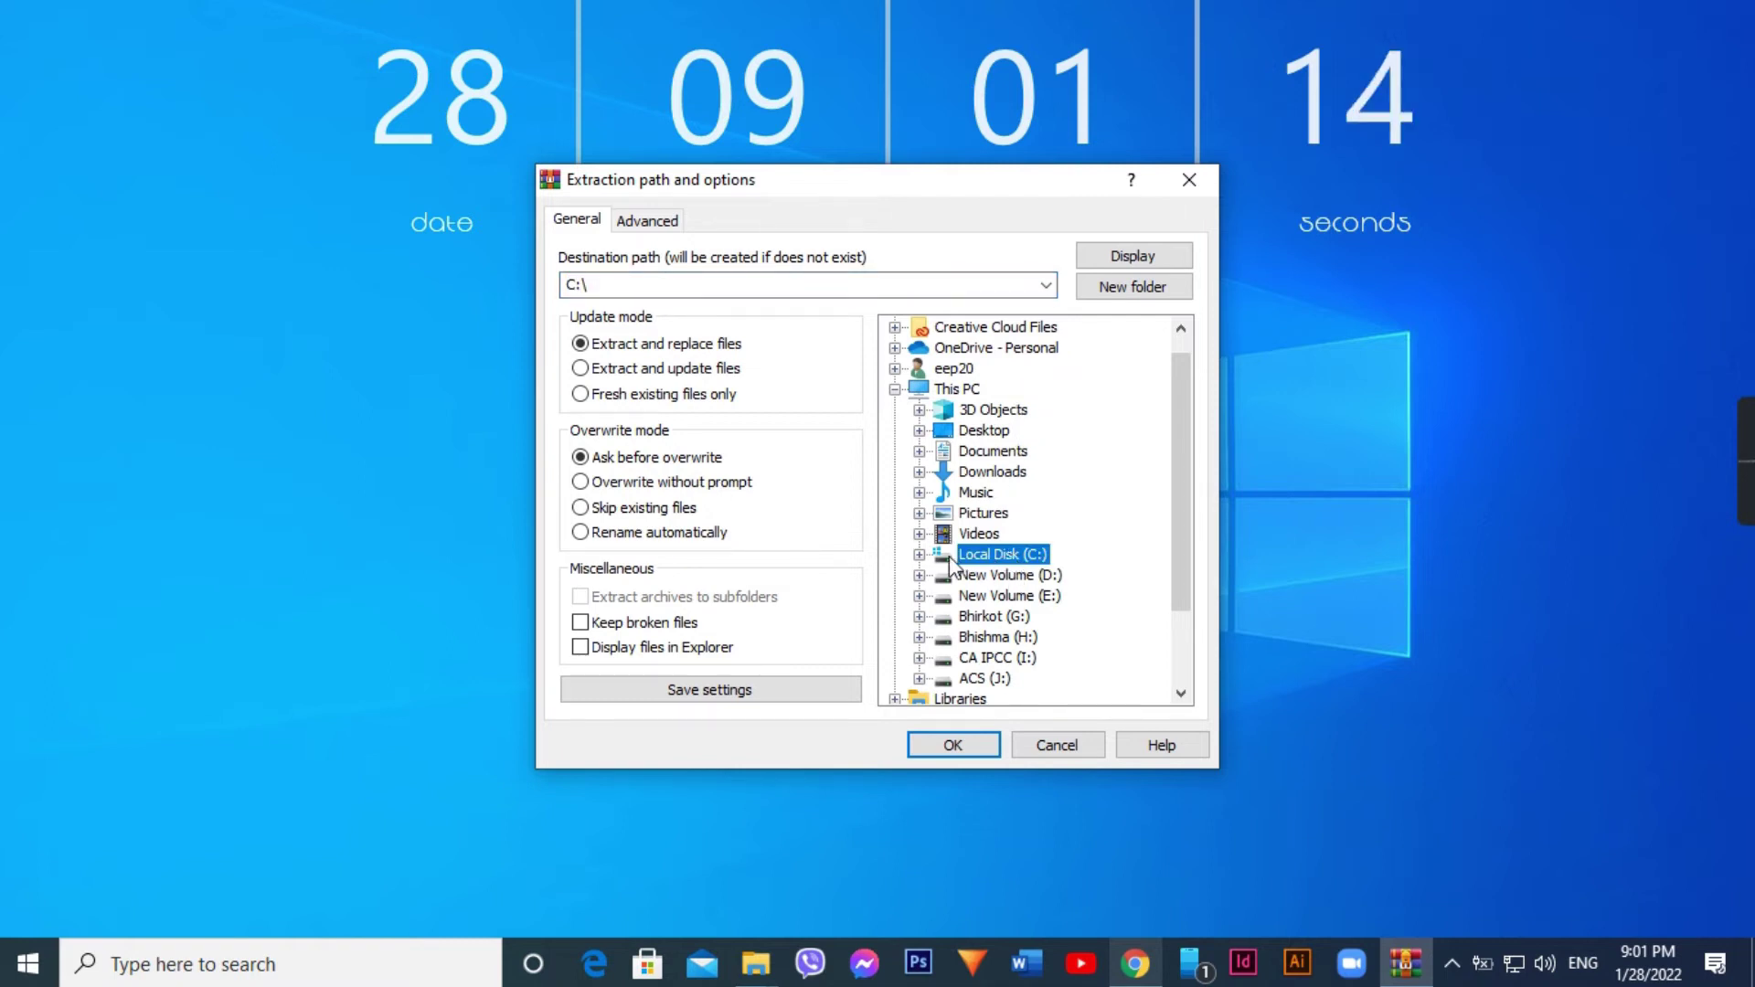
{"action": "left_click", "coordinate": [919, 555]}
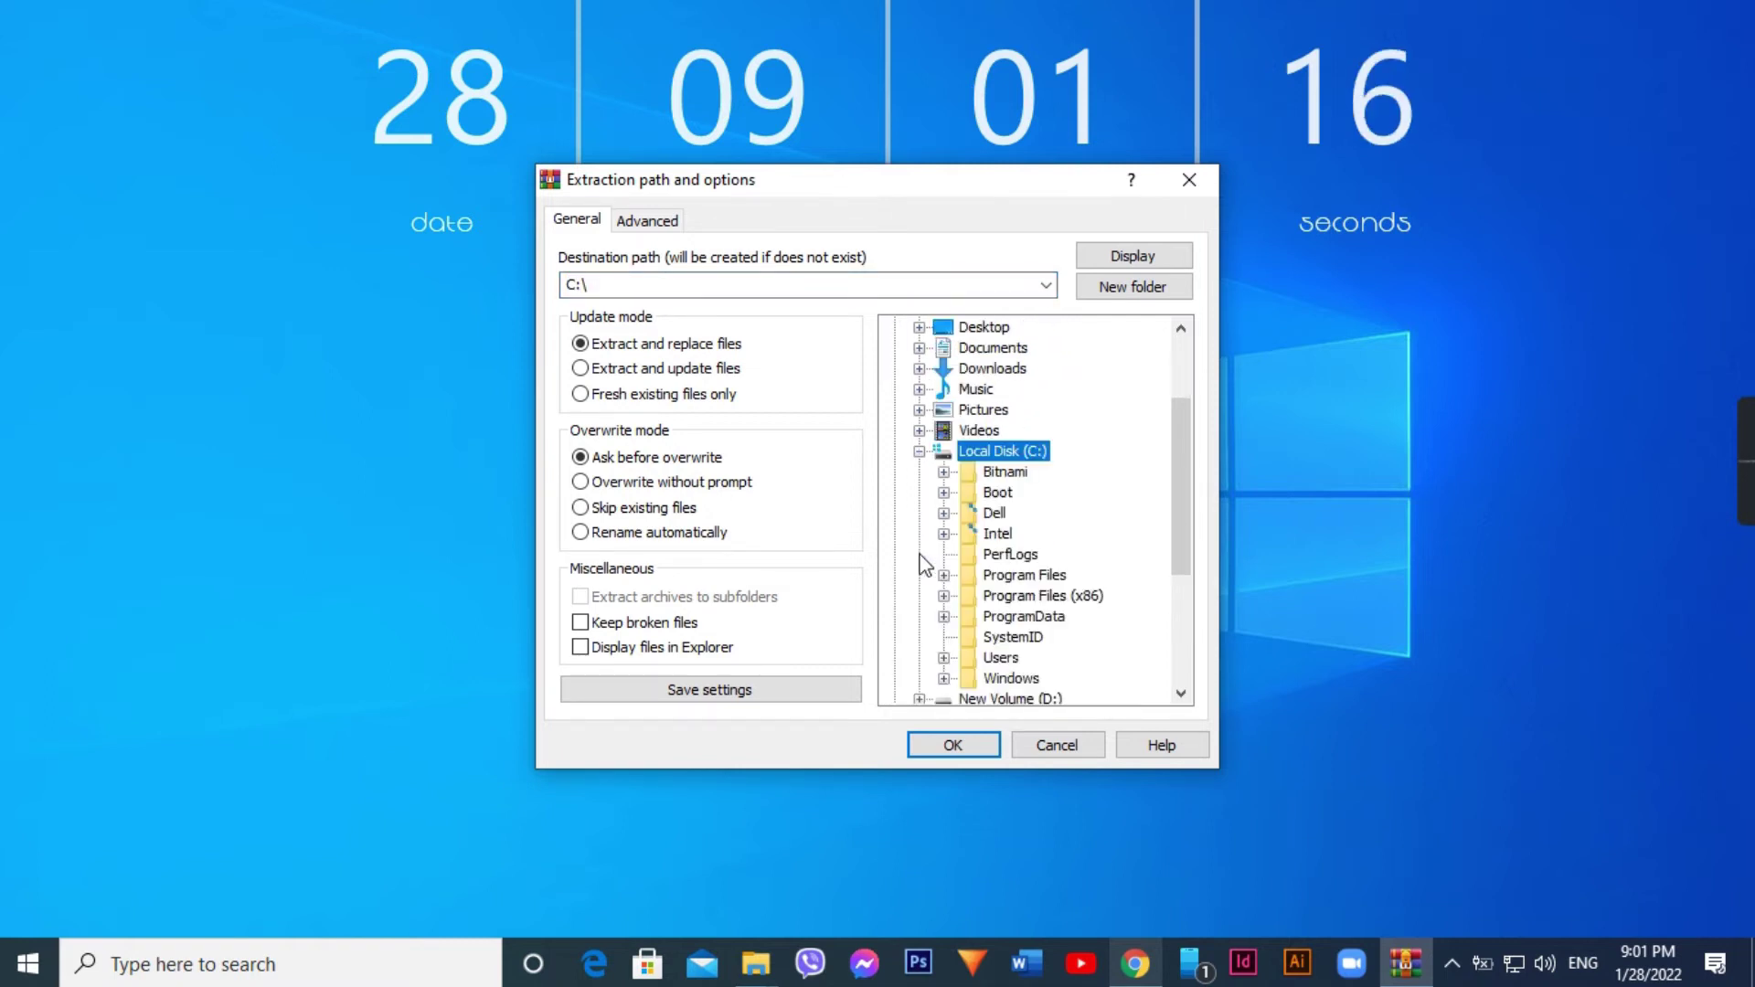
{"action": "left_click", "coordinate": [1133, 287]}
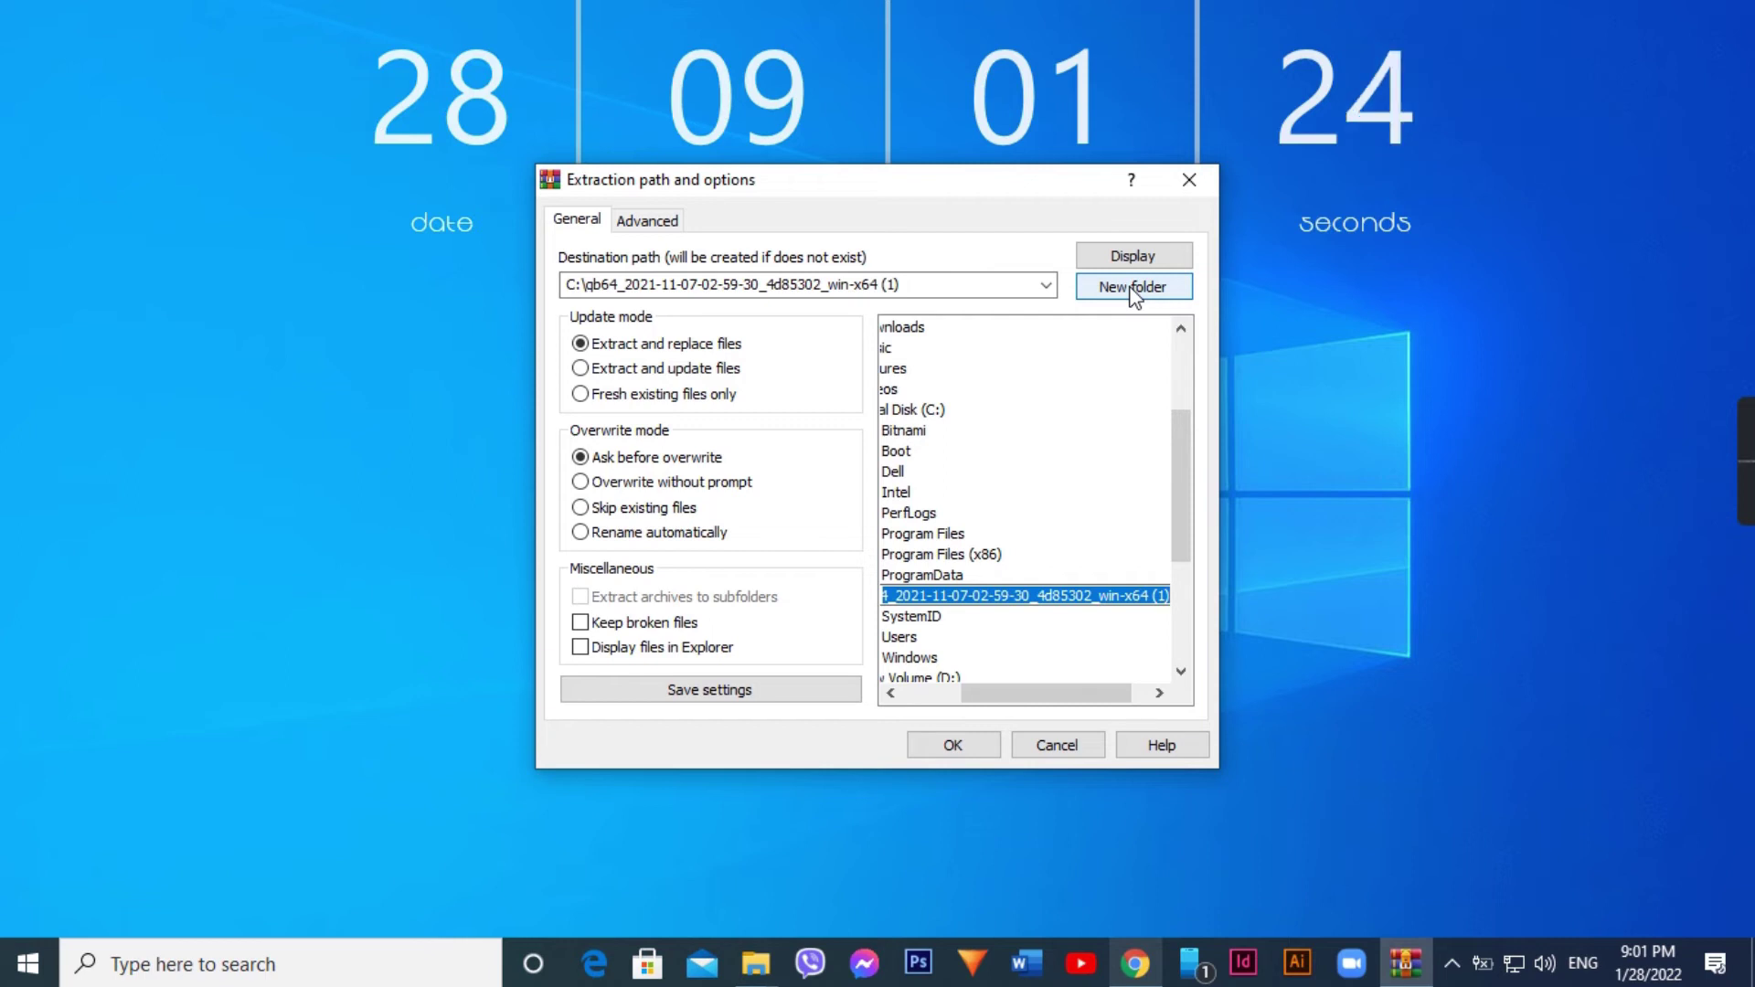
{"action": "type", "text": "q"}
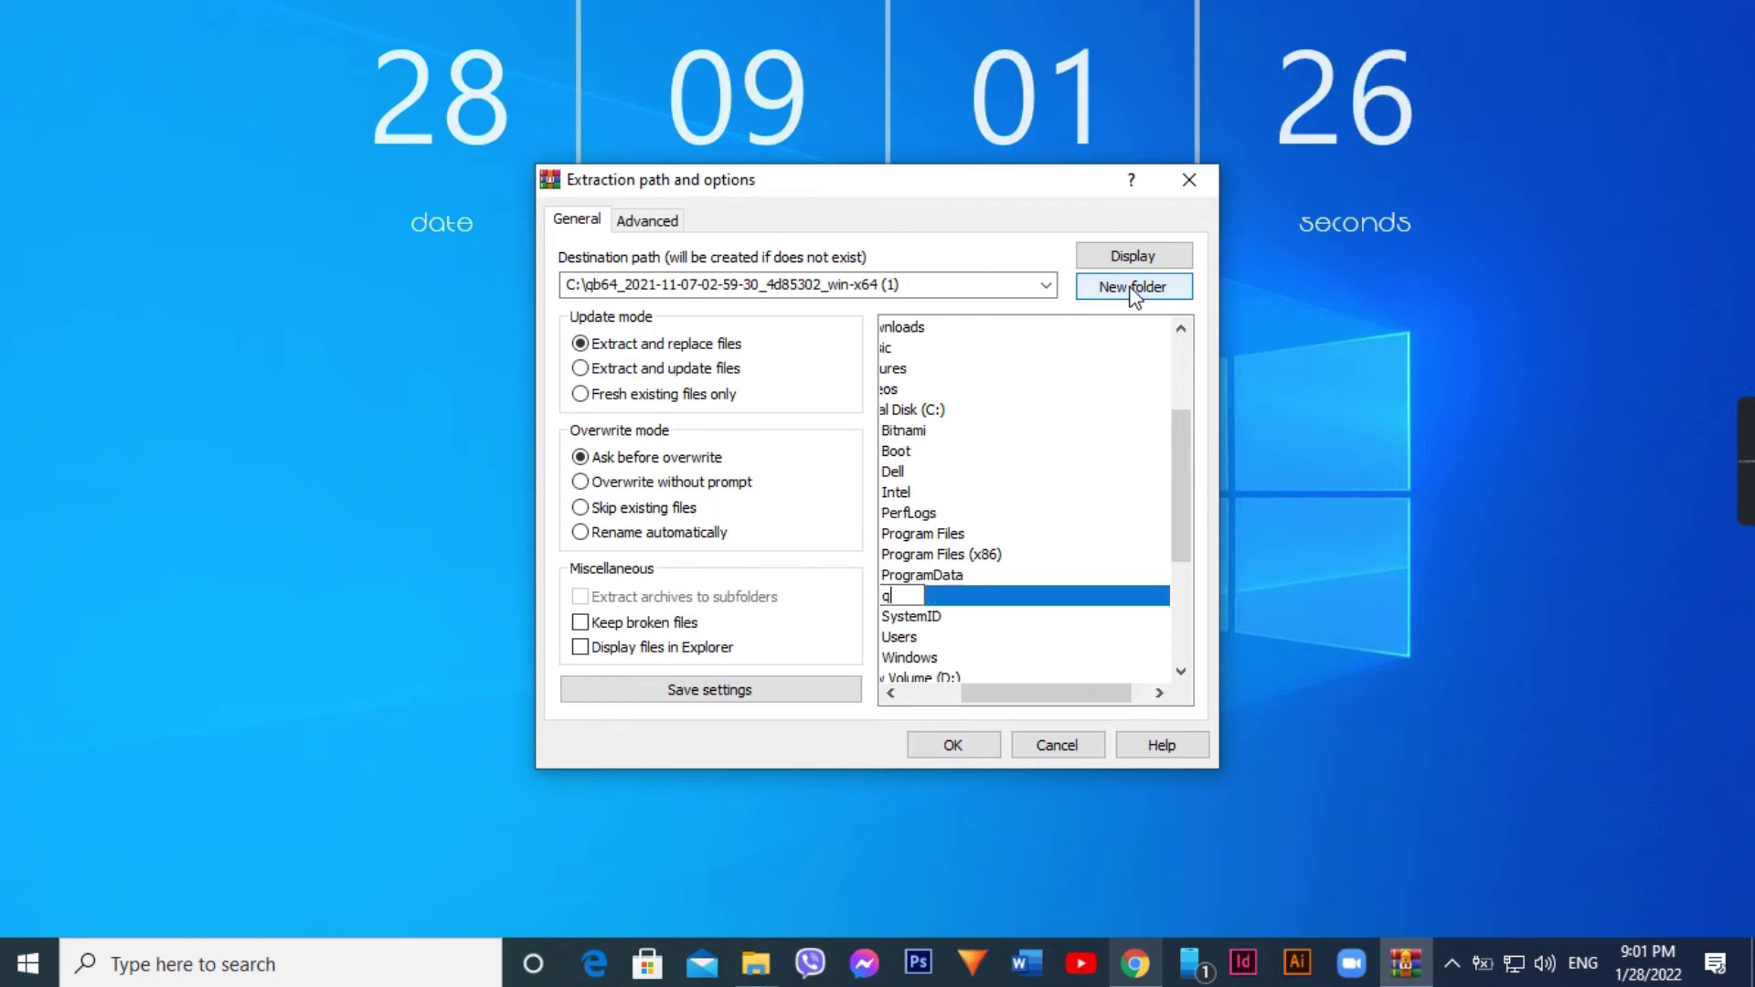
{"action": "type", "text": "b64"}
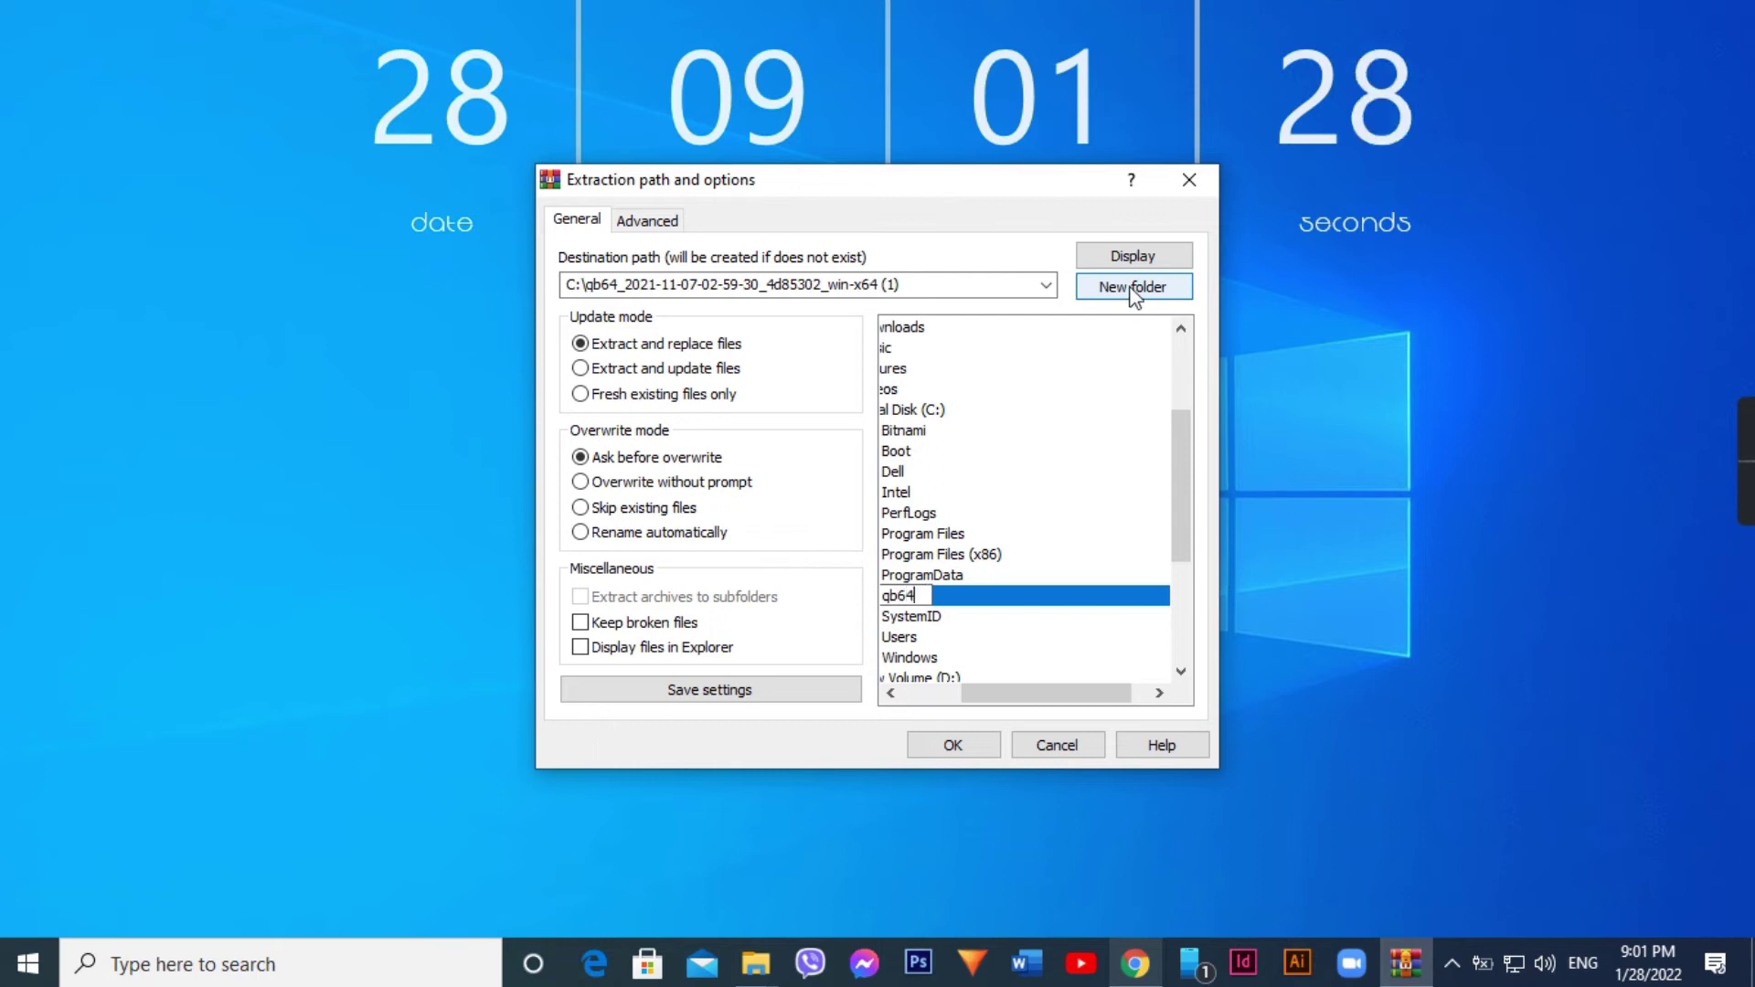
{"action": "key", "text": "Return"}
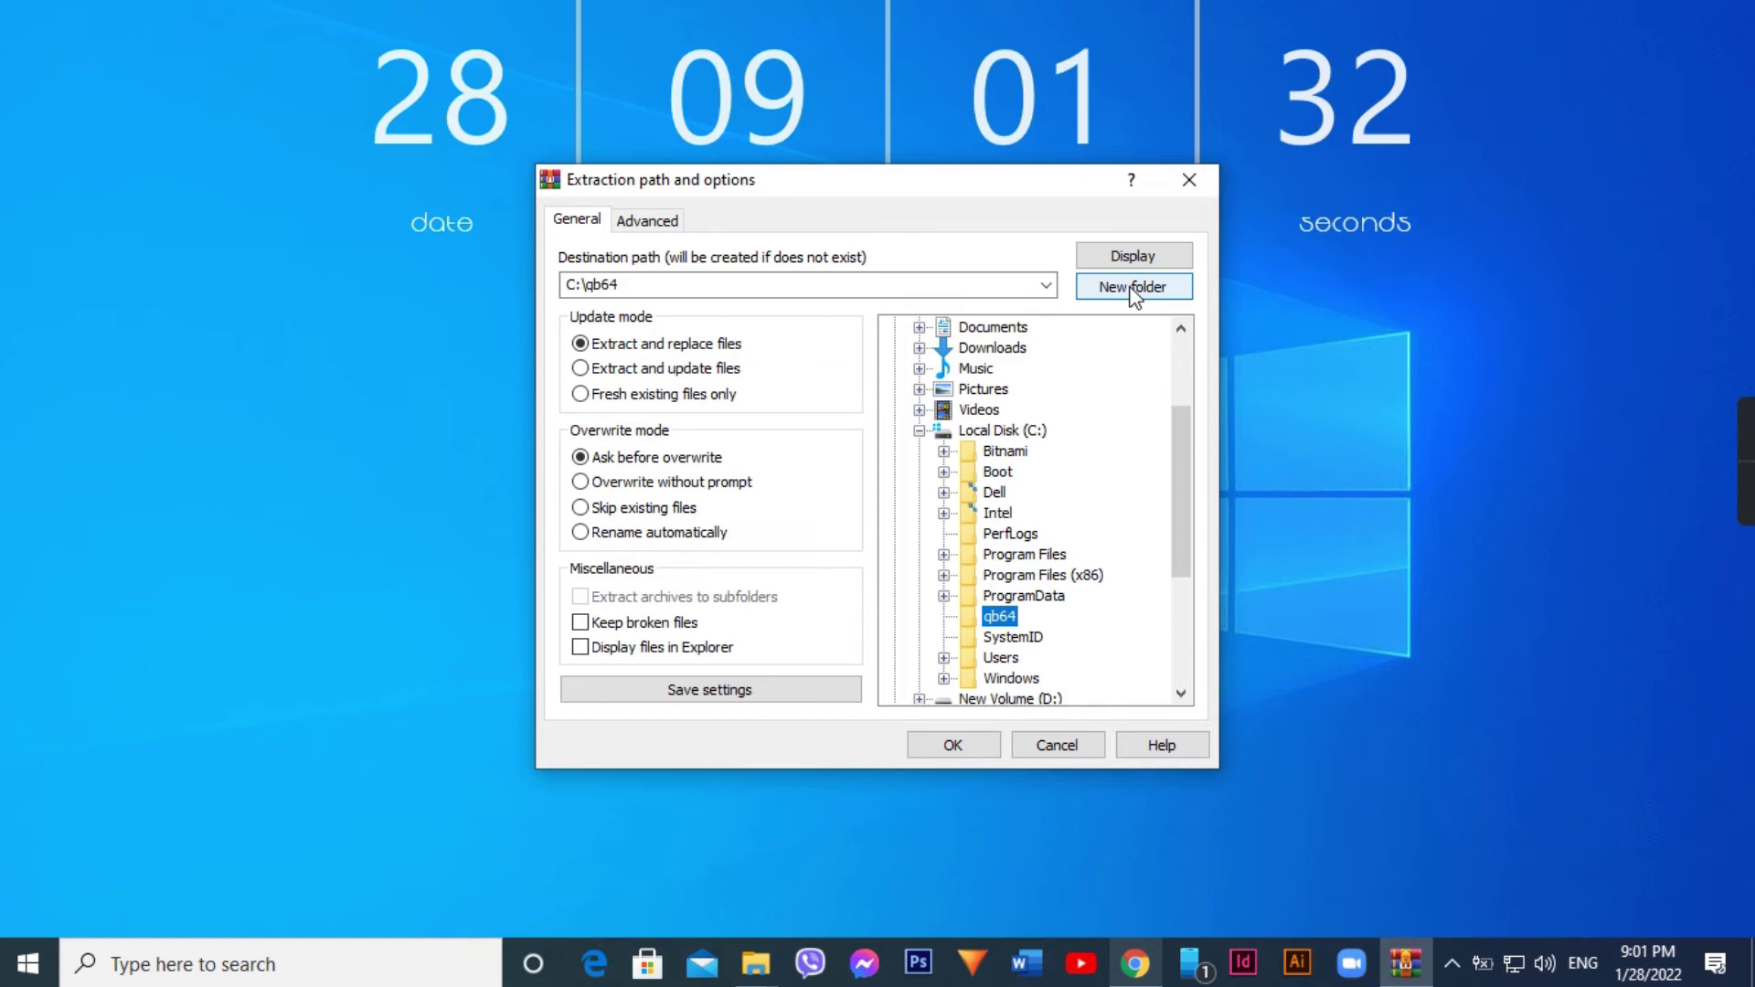
{"action": "left_click", "coordinate": [978, 753]}
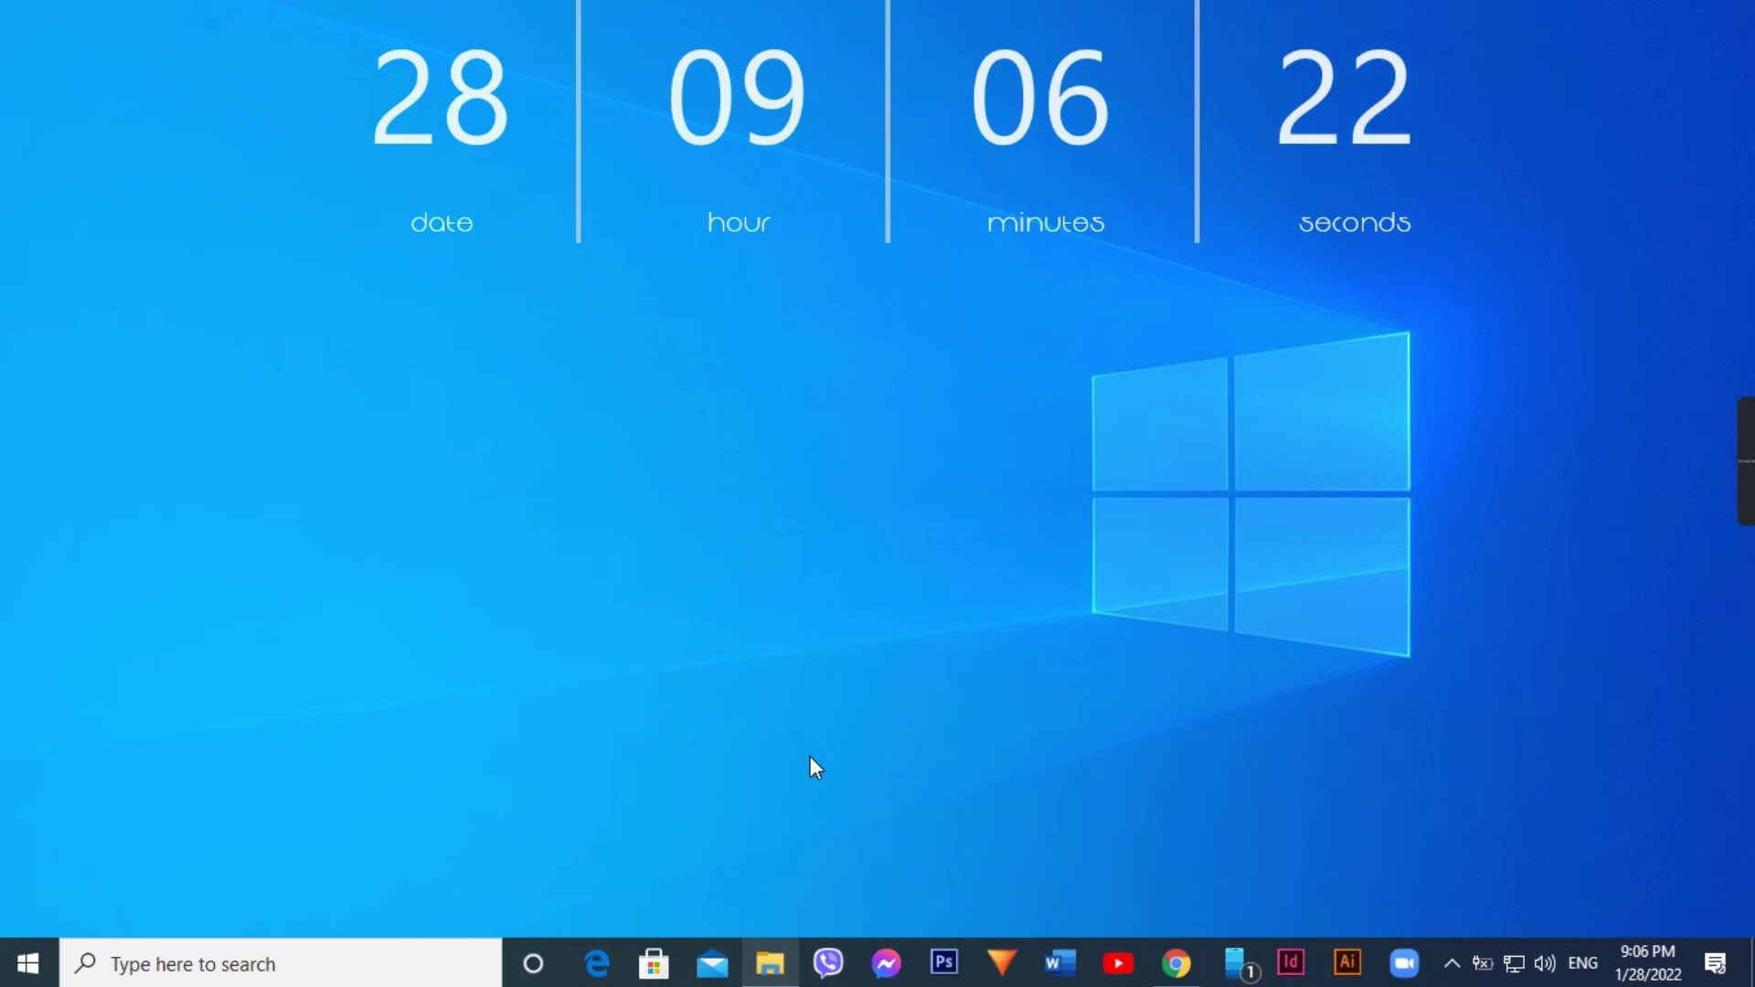
- Browse in File Explorer to Local Disk (C:) > qb64 > inner qb64 folder
{"action": "left_click", "coordinate": [773, 965]}
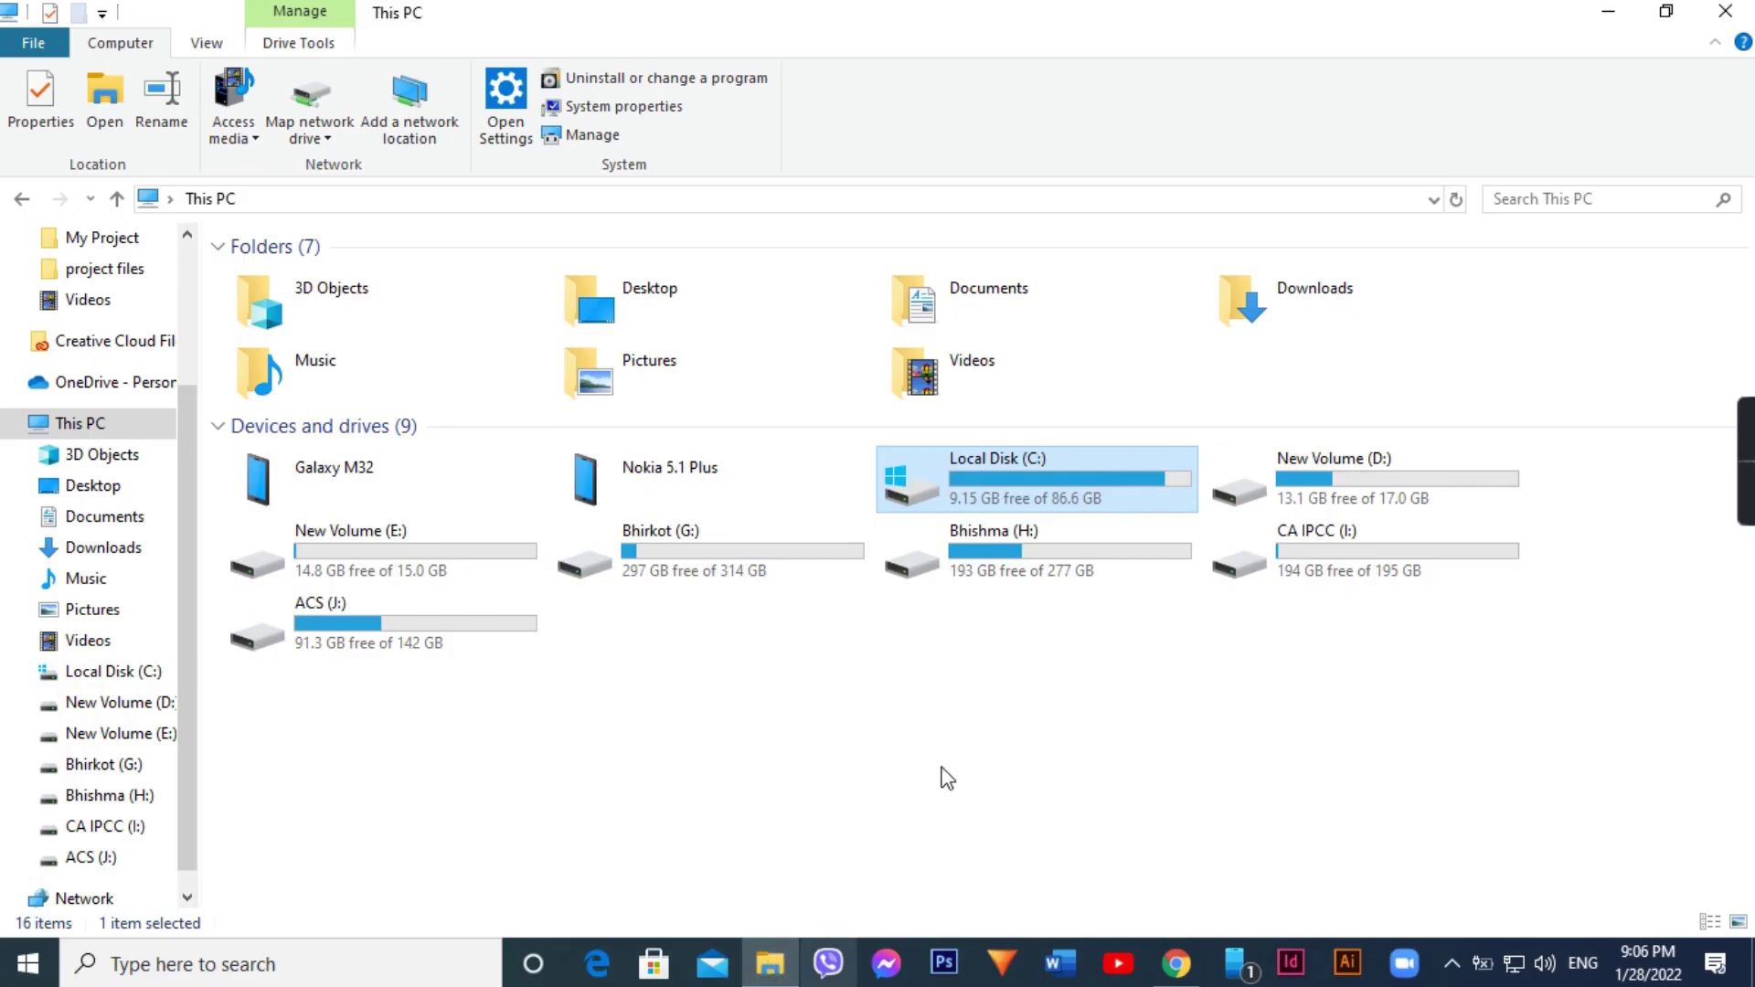
{"action": "double_click", "coordinate": [1040, 493]}
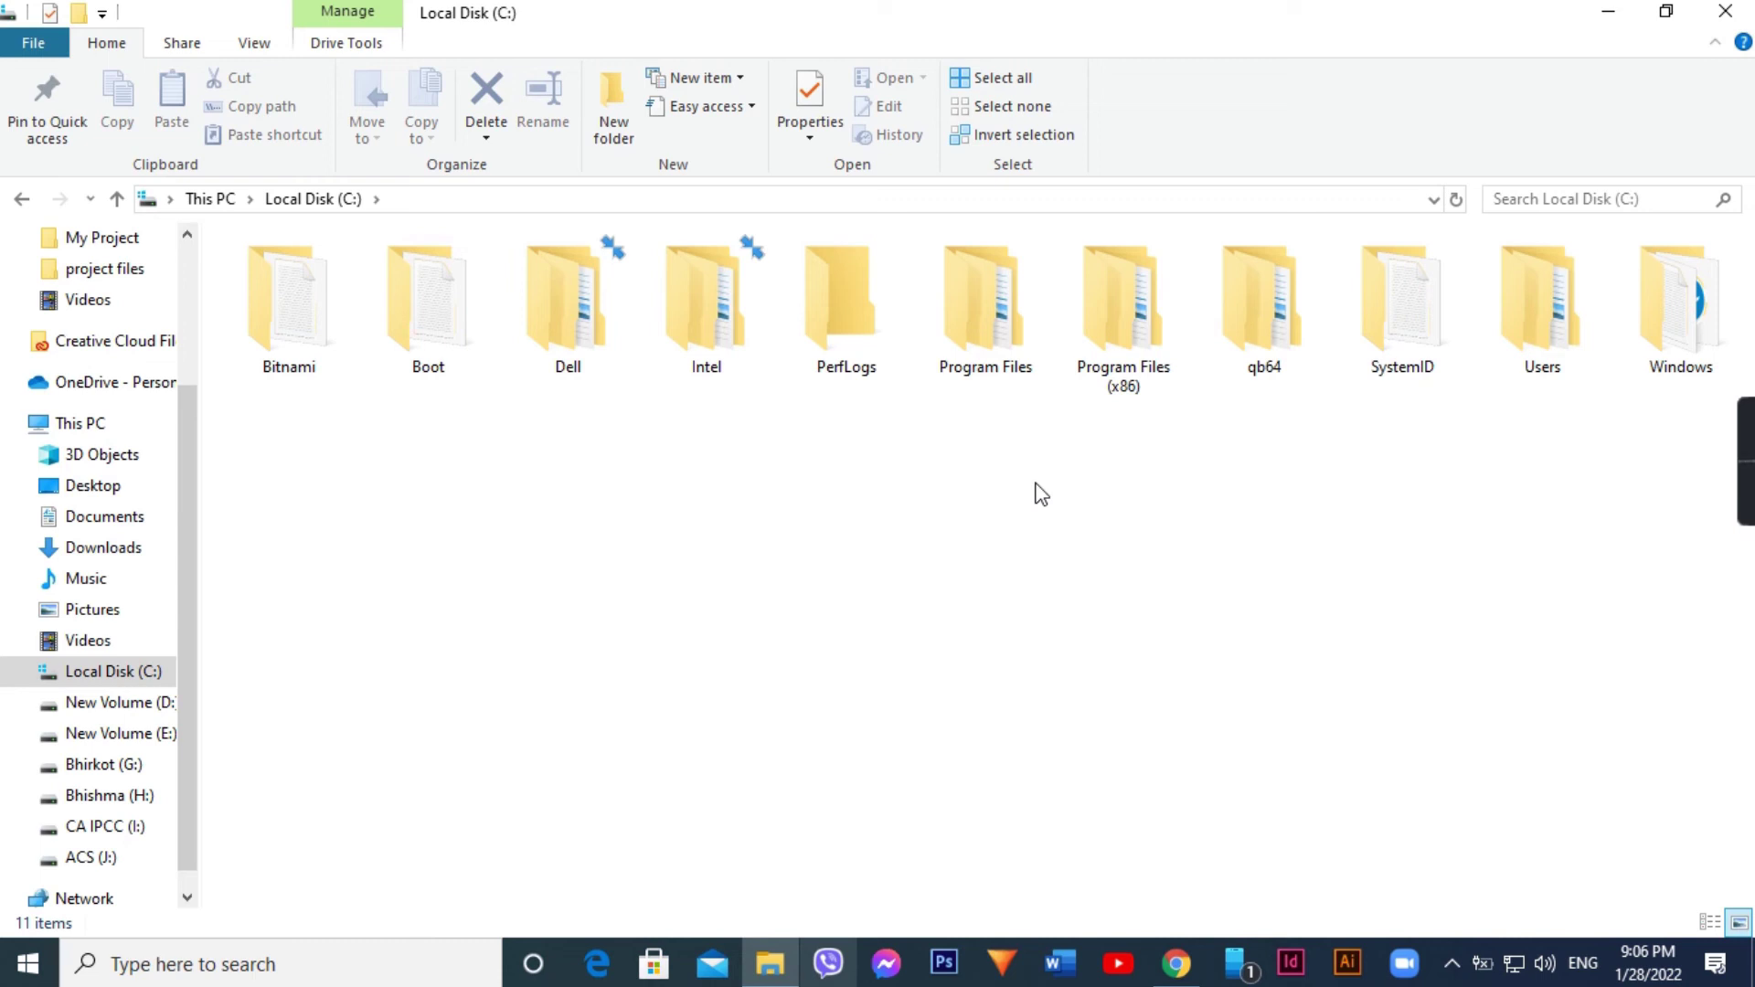
{"action": "left_click", "coordinate": [1267, 348]}
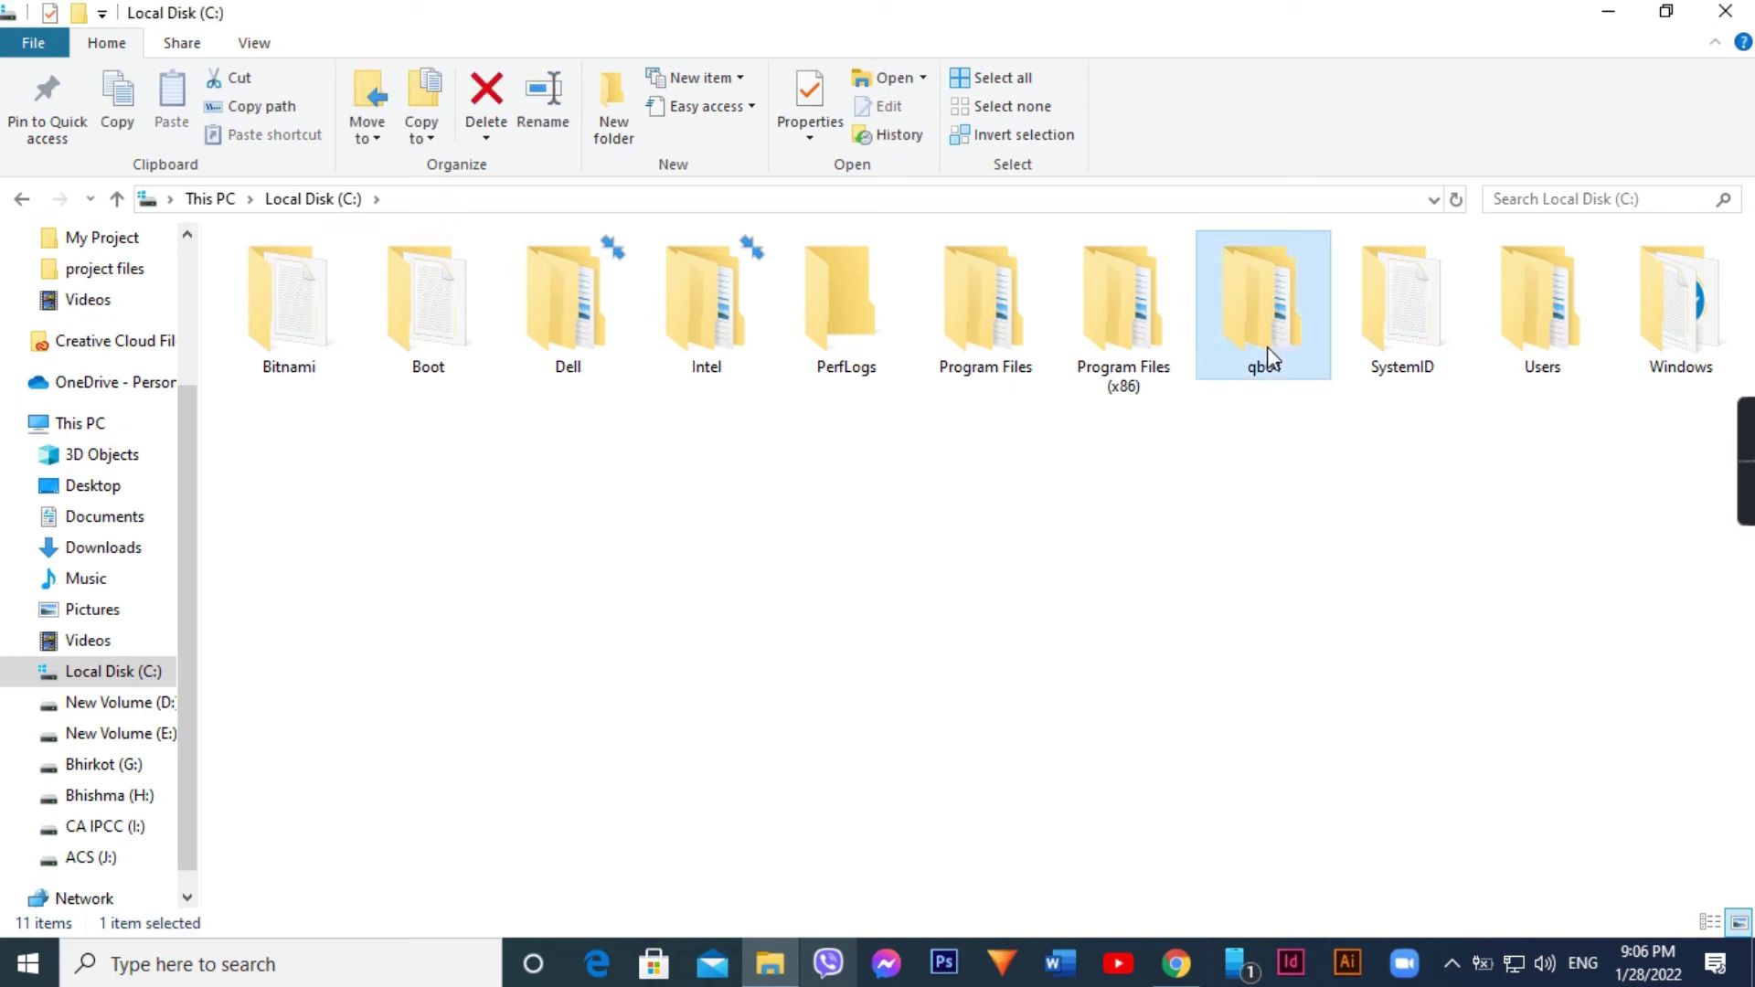
{"action": "double_click", "coordinate": [1267, 348]}
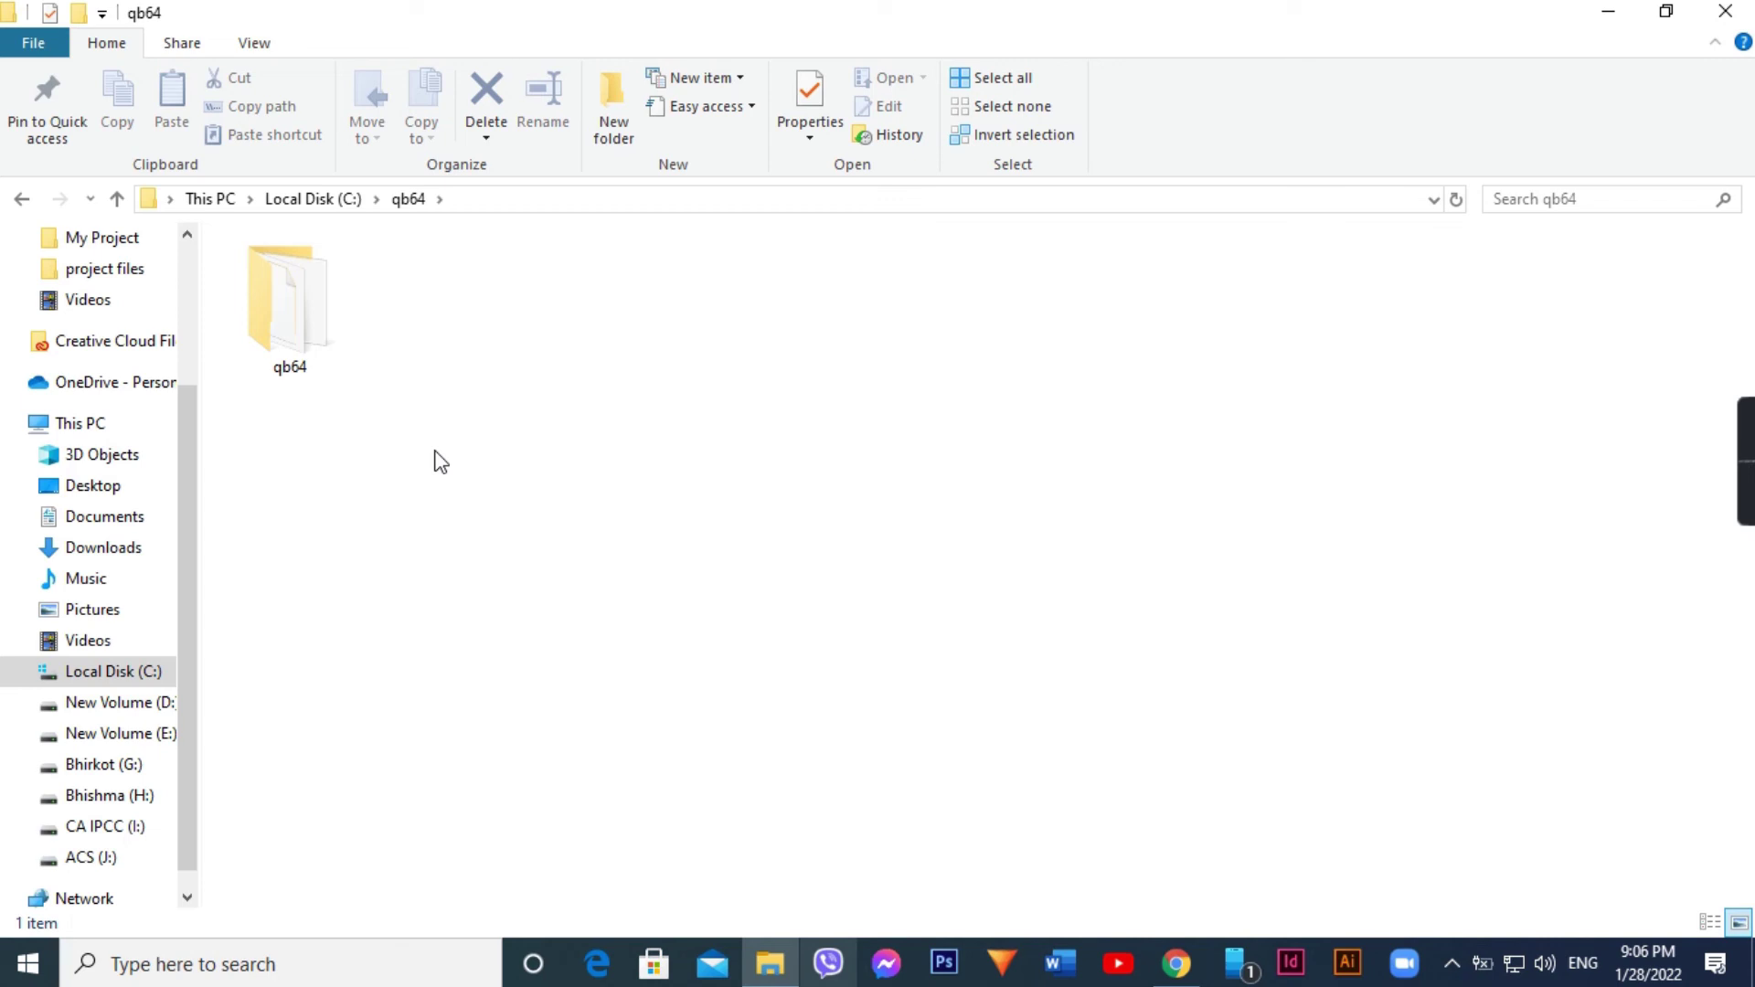
{"action": "left_click", "coordinate": [323, 327]}
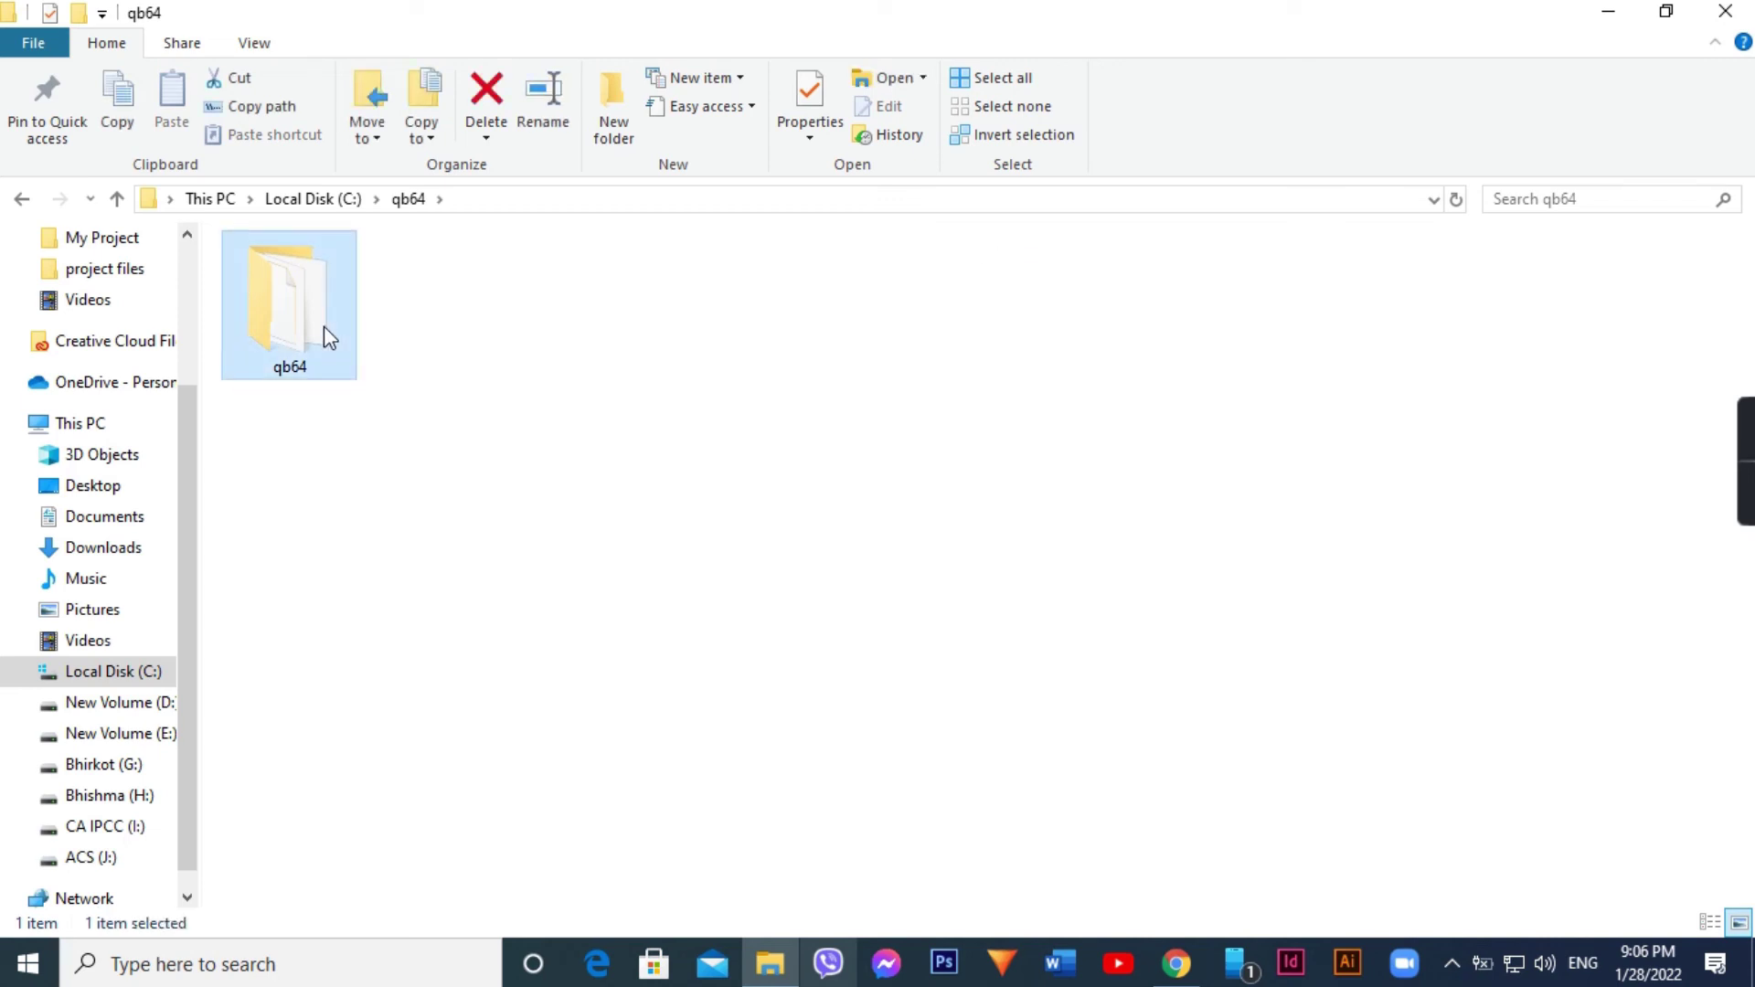
{"action": "double_click", "coordinate": [323, 327]}
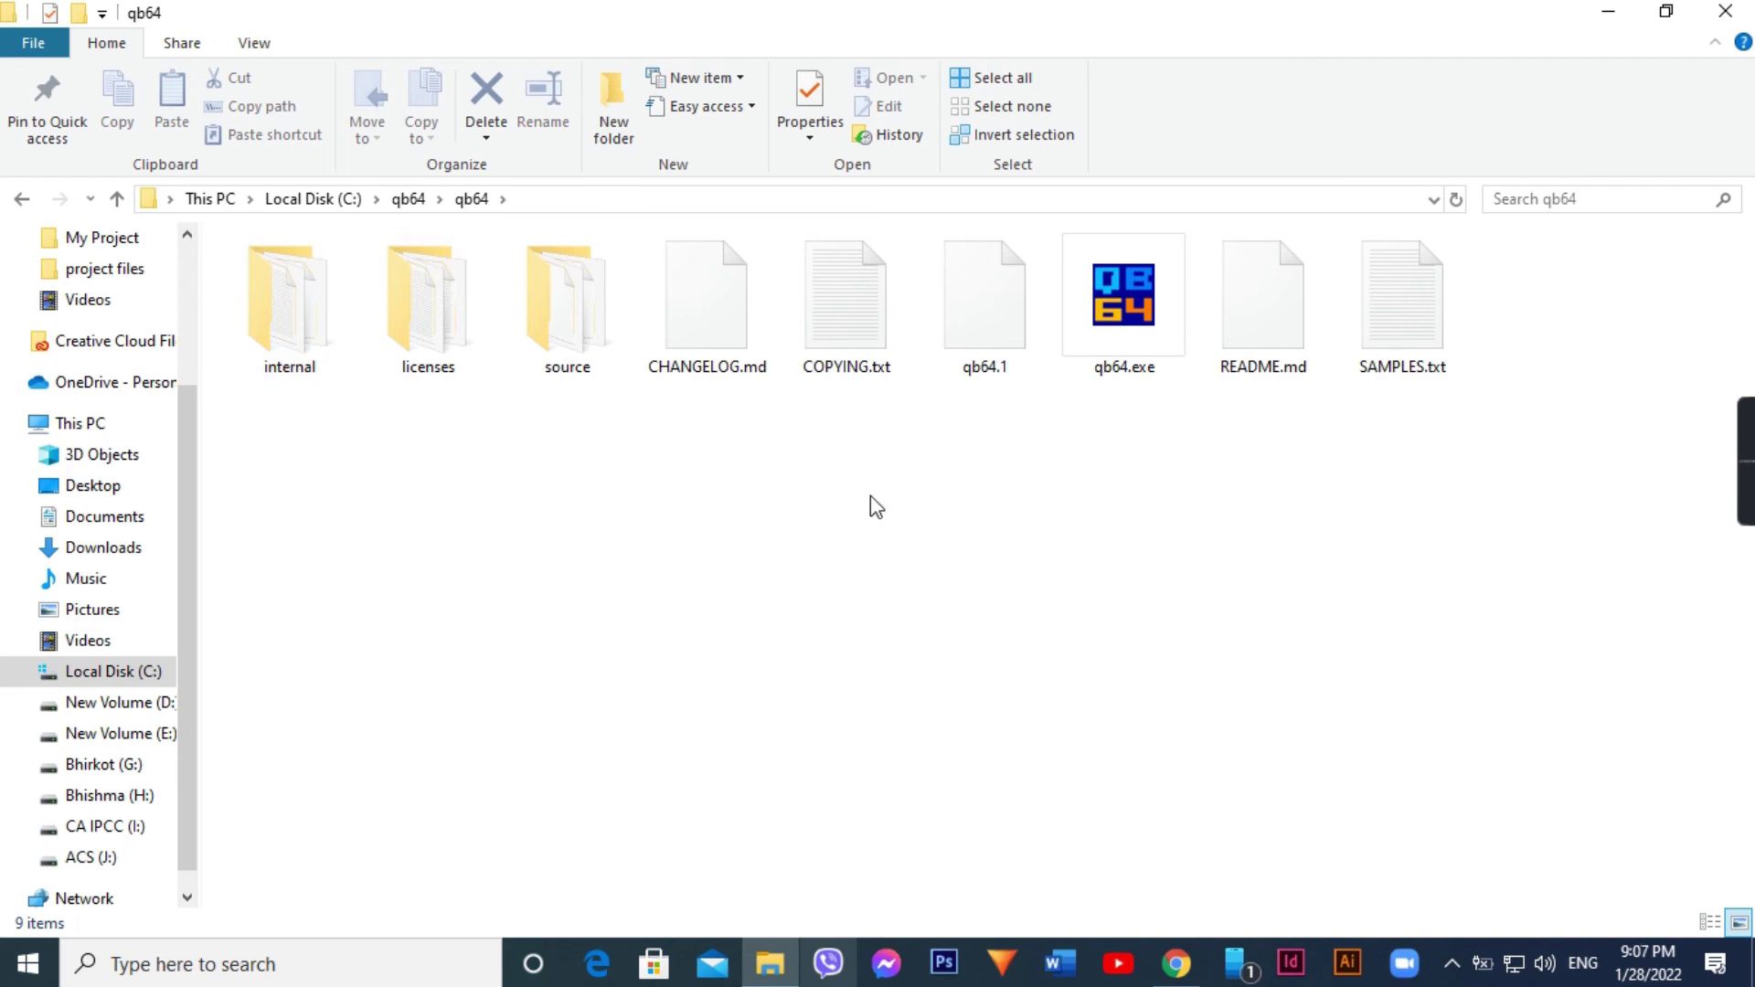
- Run qb64.exe as administrator and accept the UAC prompt
{"action": "left_click", "coordinate": [1110, 334]}
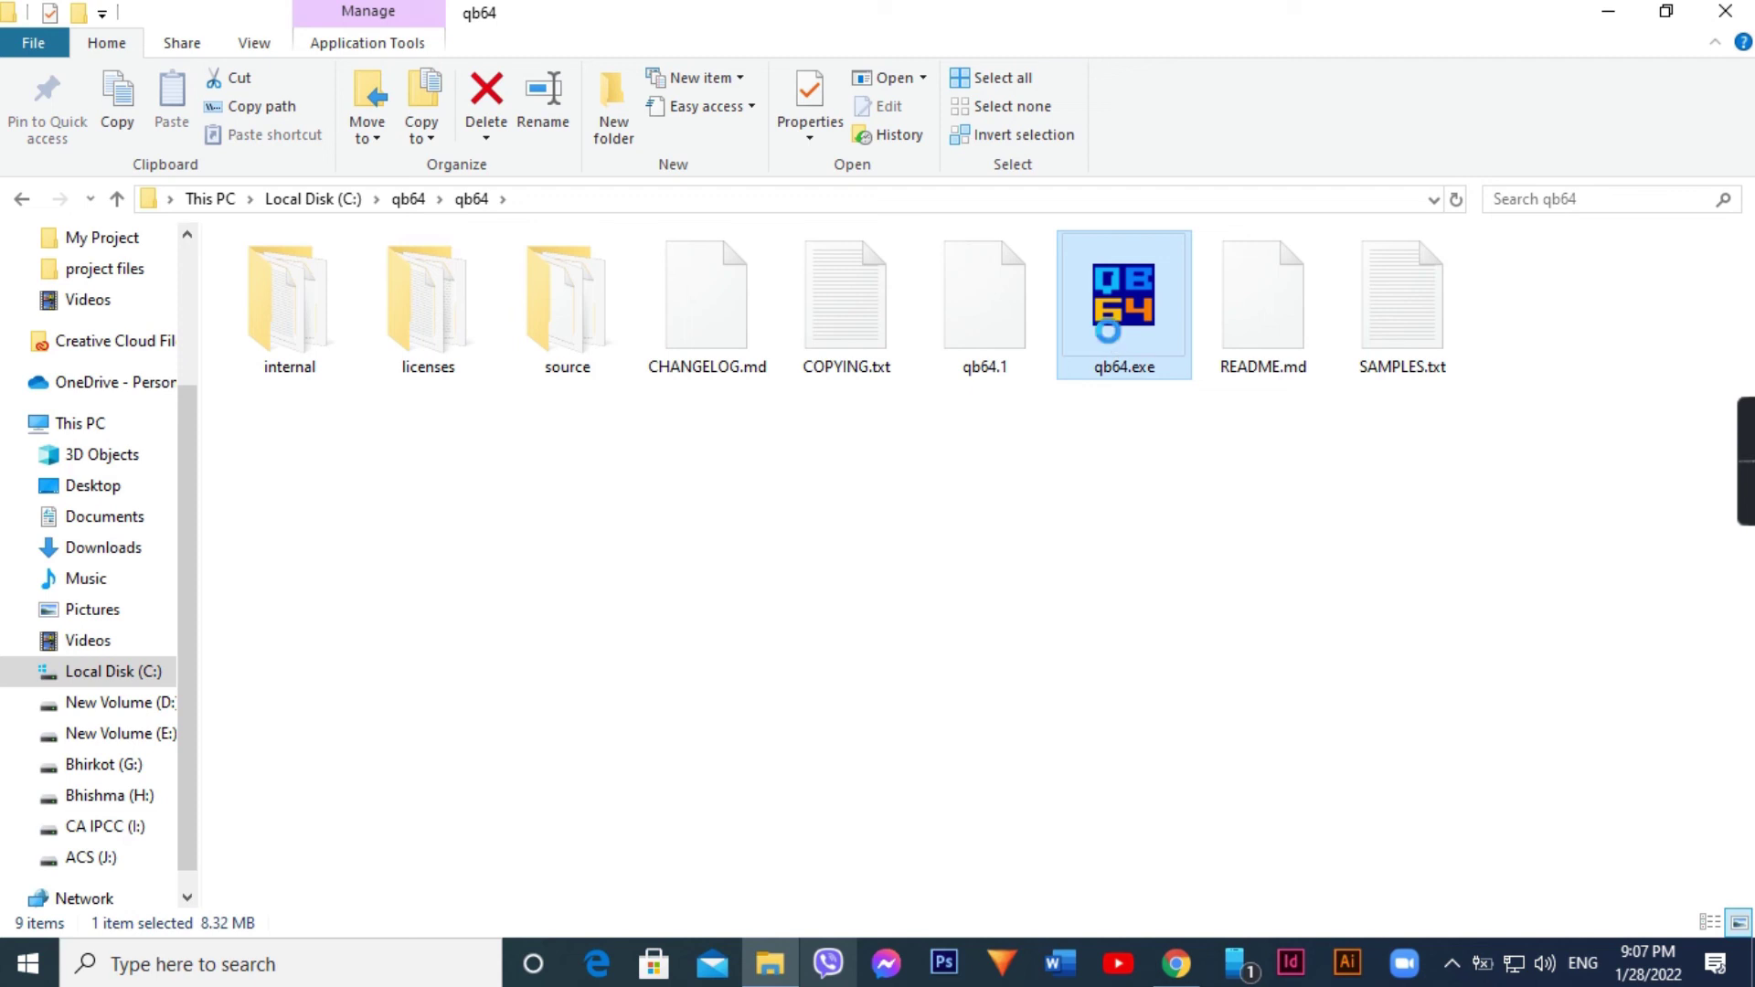
{"action": "right_click", "coordinate": [1109, 335]}
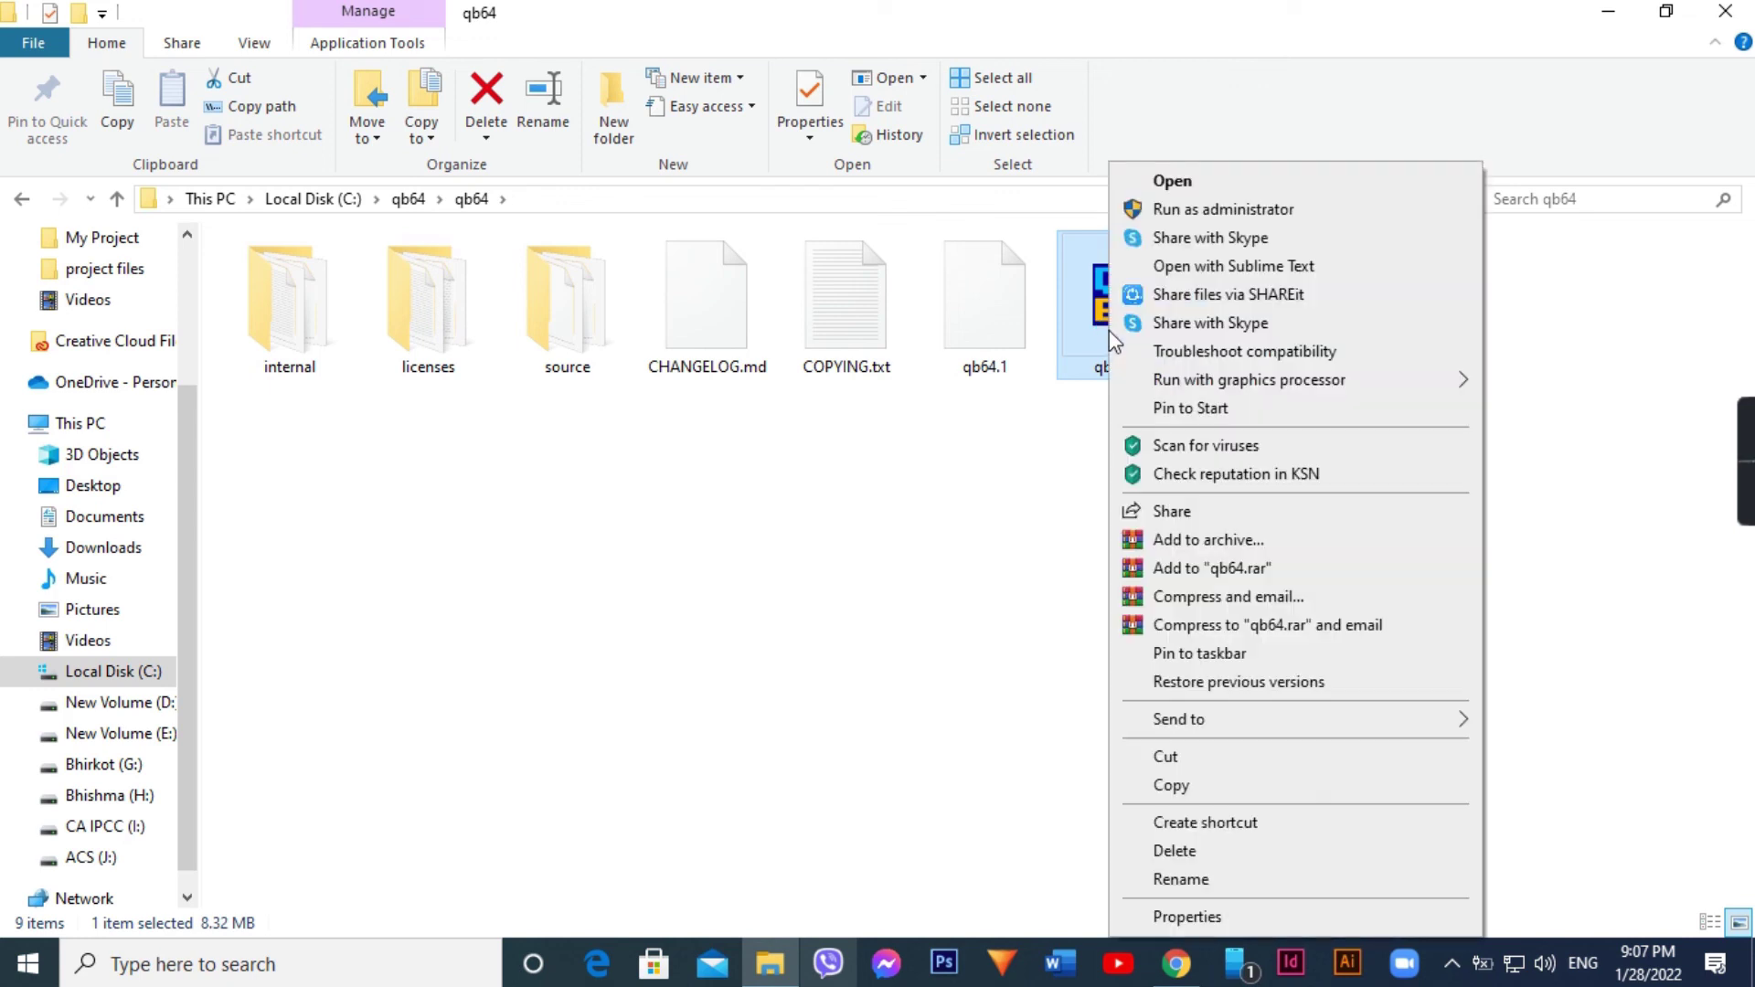
{"action": "left_click", "coordinate": [1172, 212]}
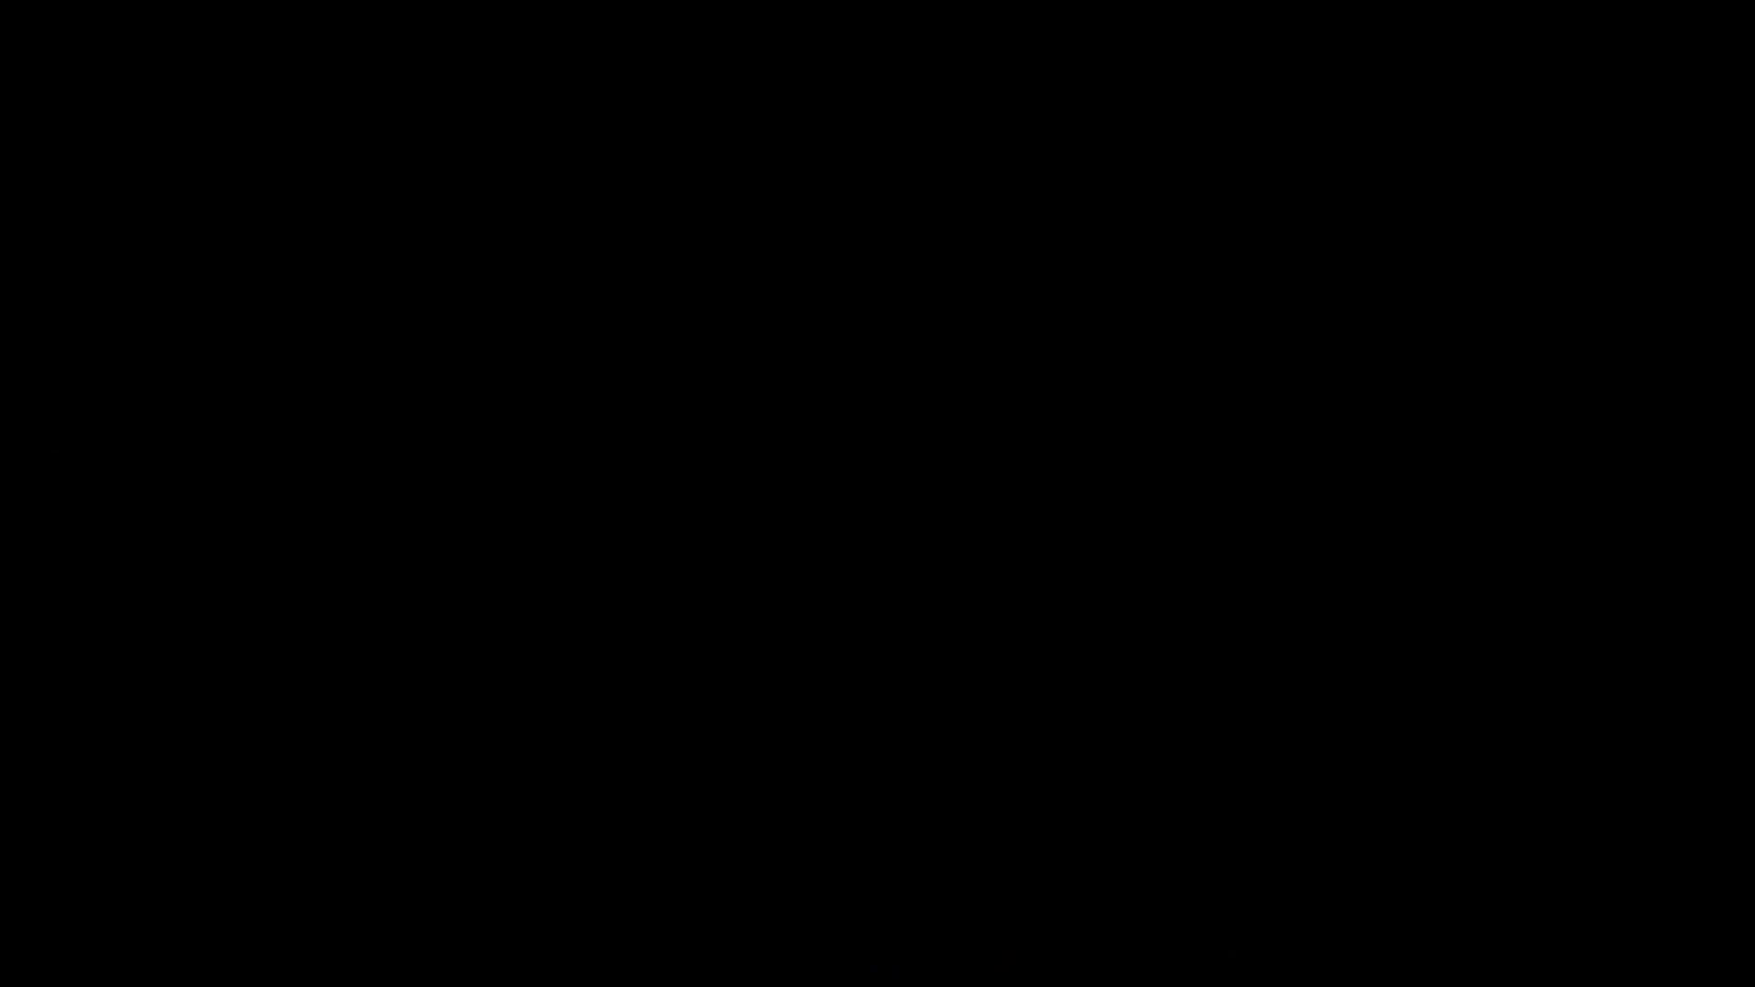
{"action": "left_click", "coordinate": [792, 651]}
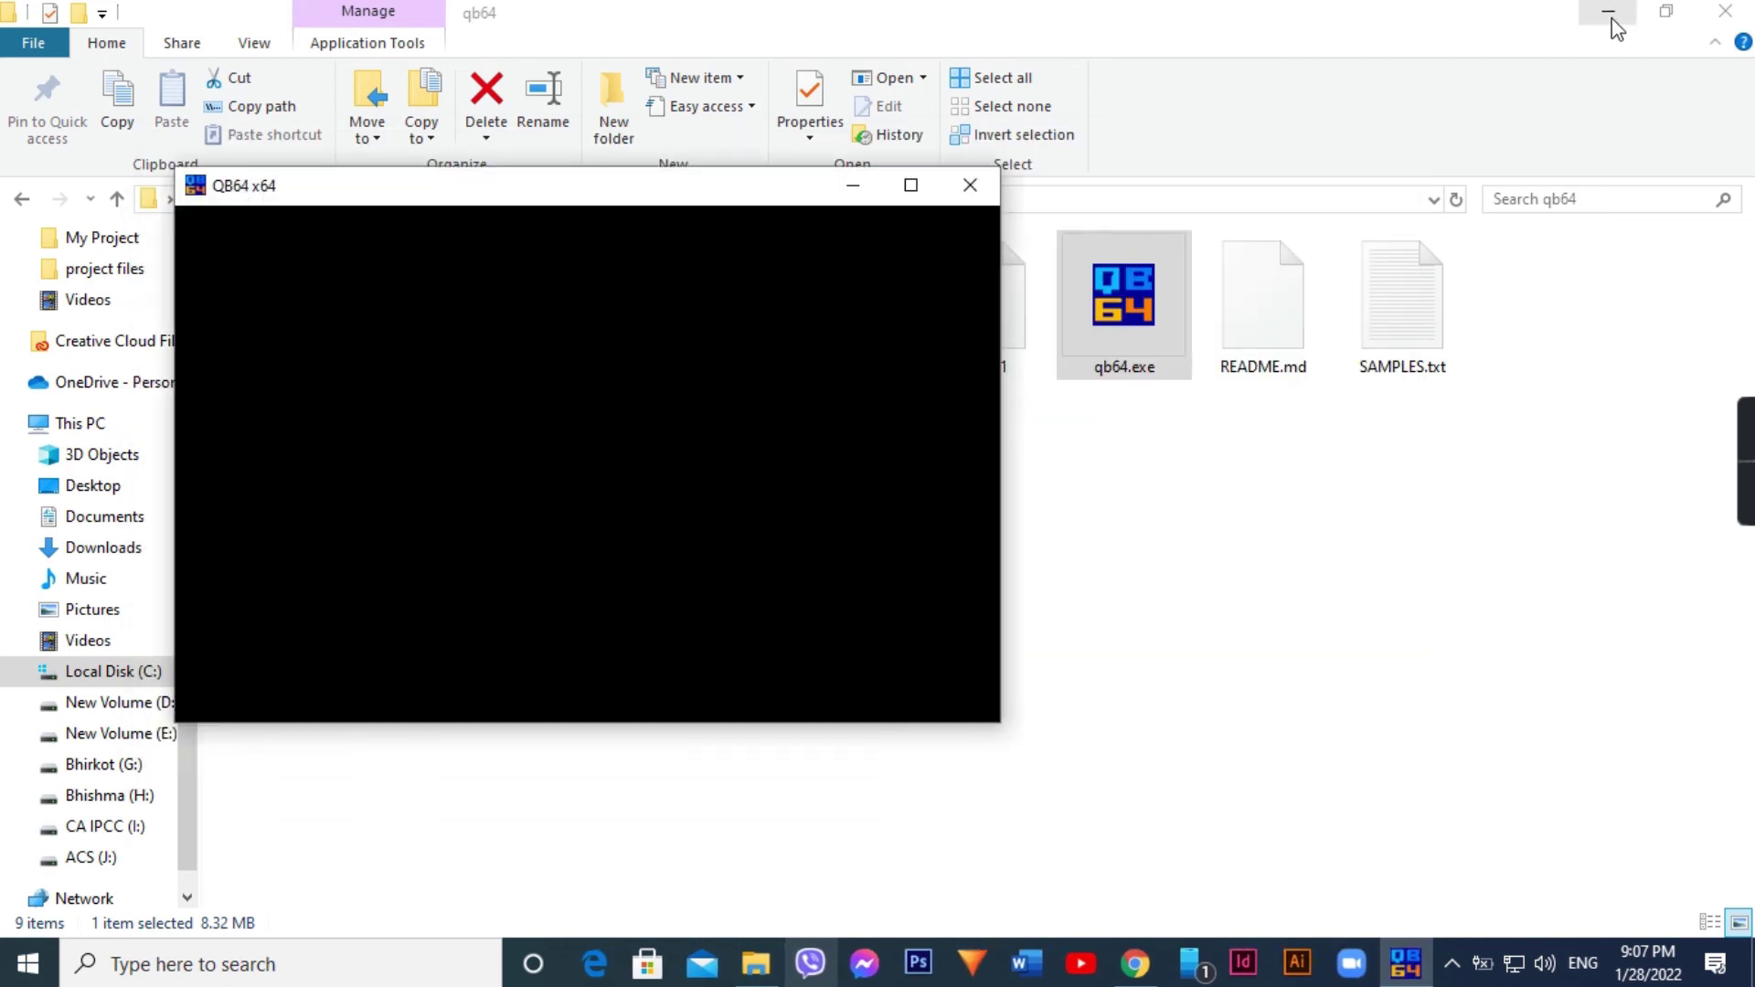
- Minimize Explorer, centre the QB64 window, and accept the Welcome to QB64 notice
{"action": "left_click", "coordinate": [1609, 13]}
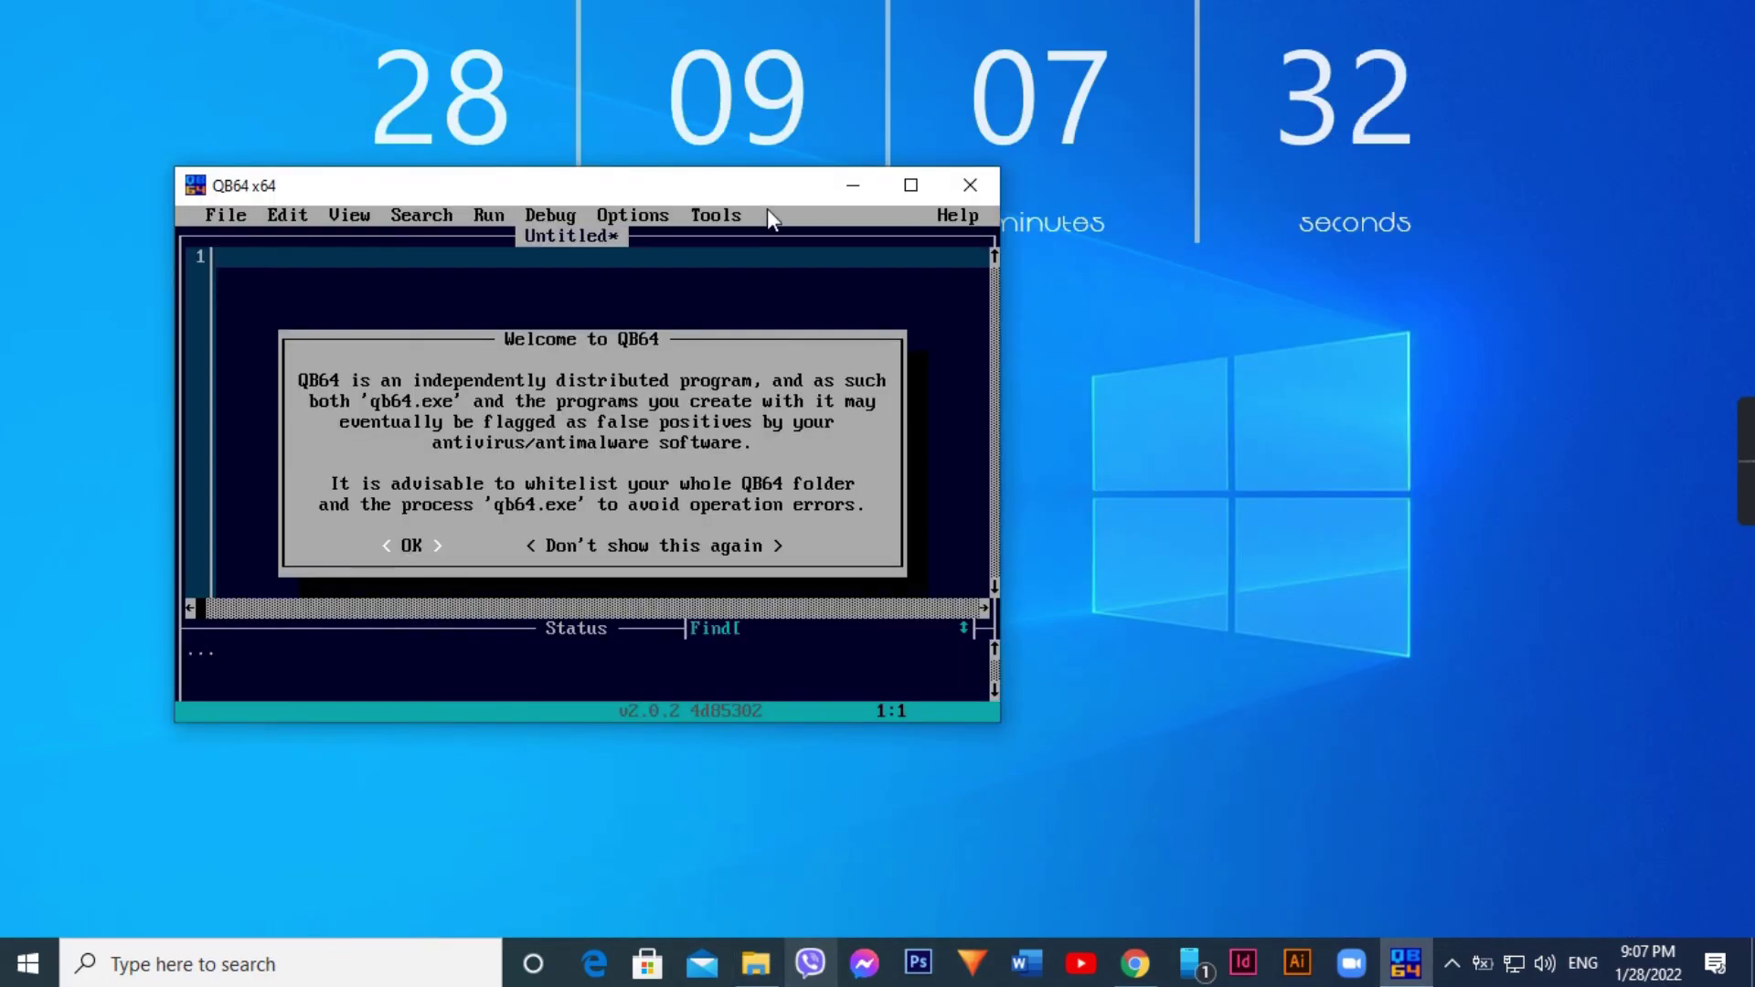
{"action": "left_click_drag", "start_coordinate": [779, 196], "coordinate": [1002, 185]}
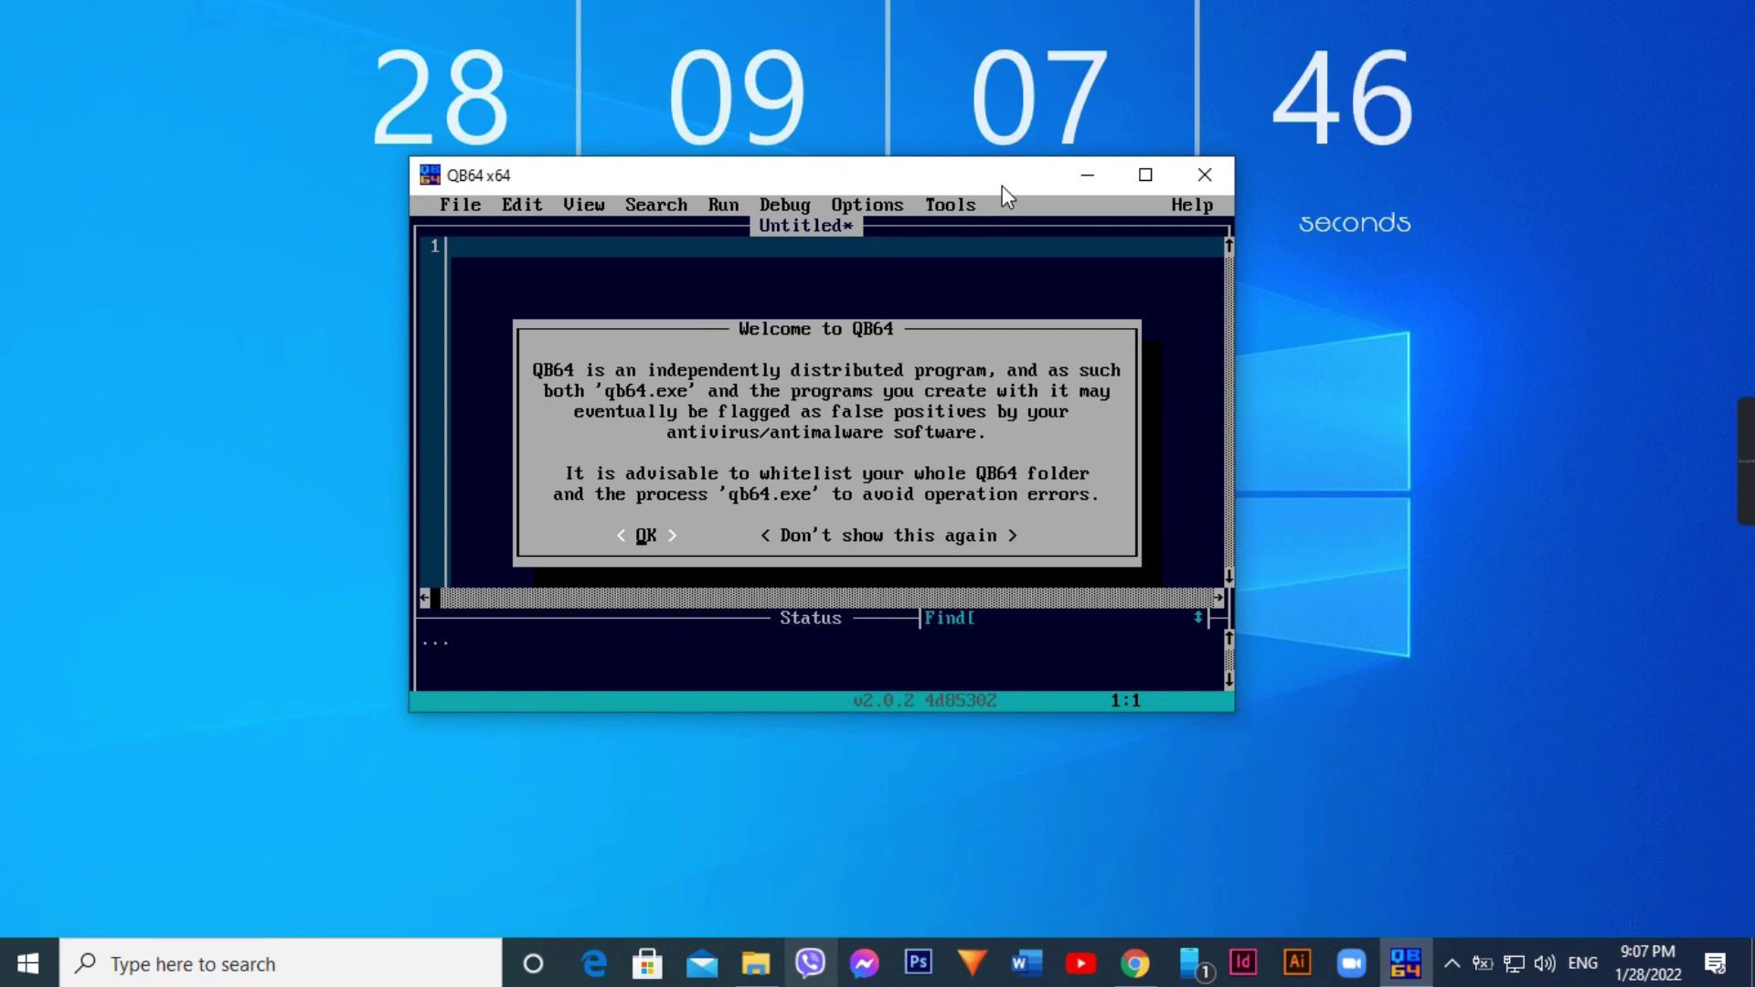
{"action": "left_click", "coordinate": [646, 534]}
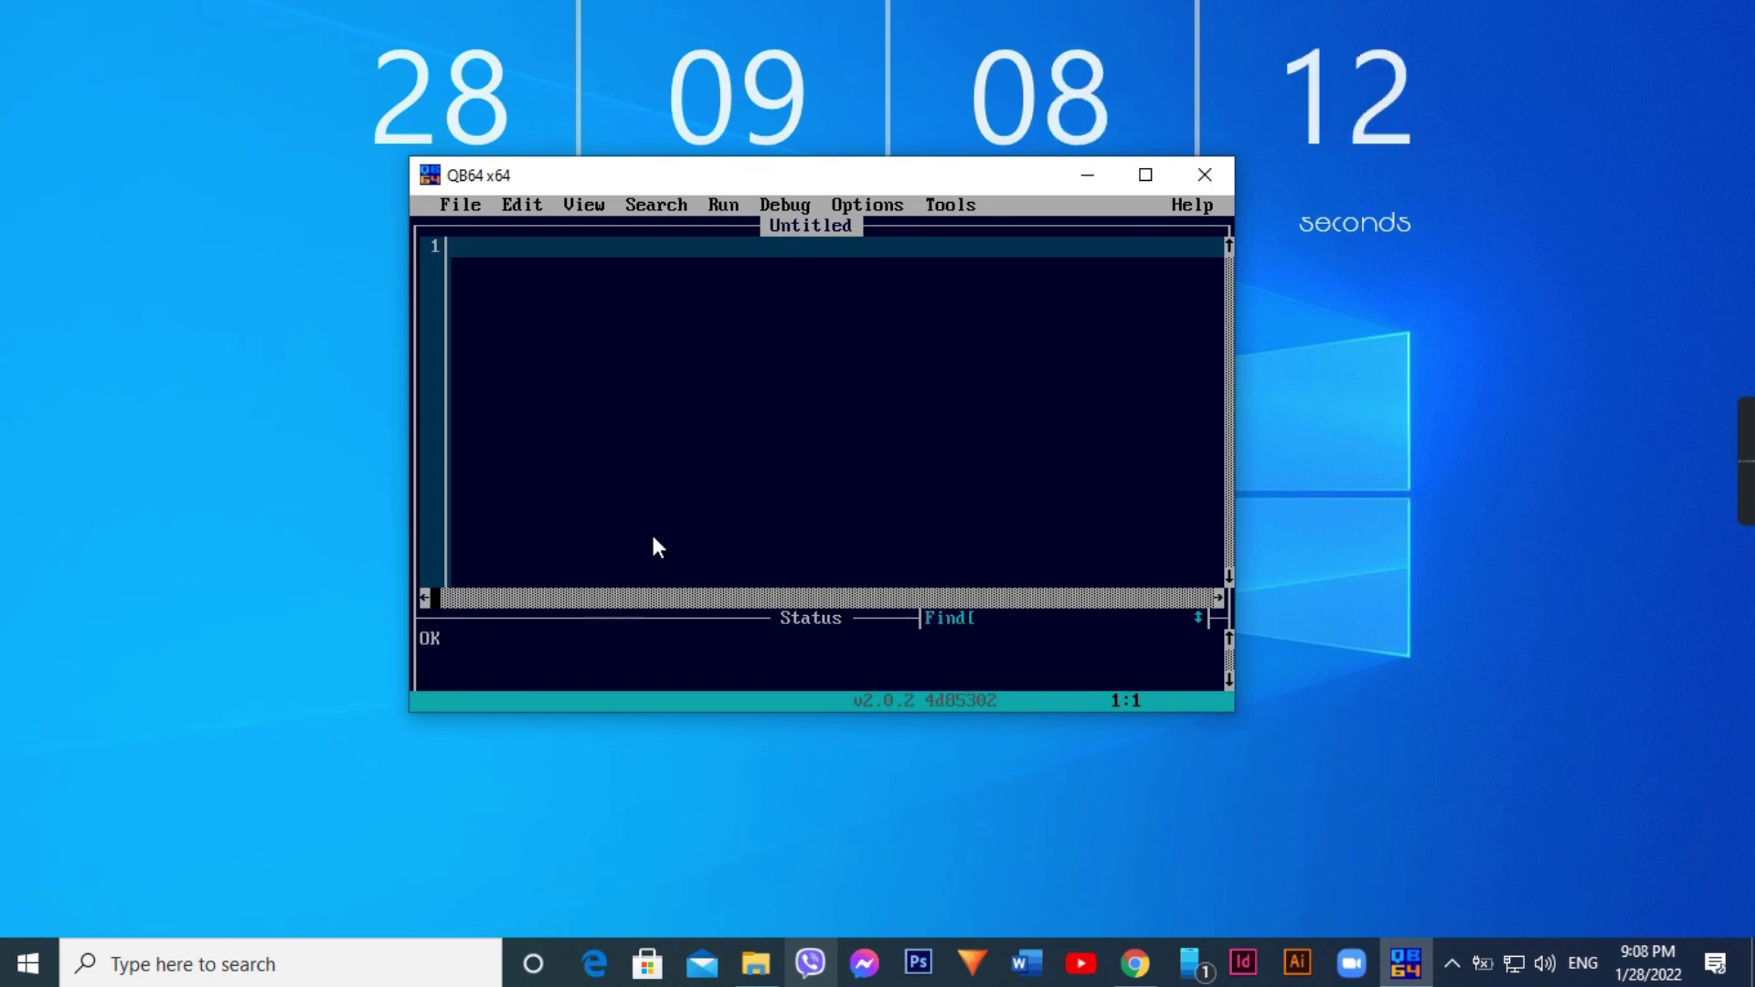